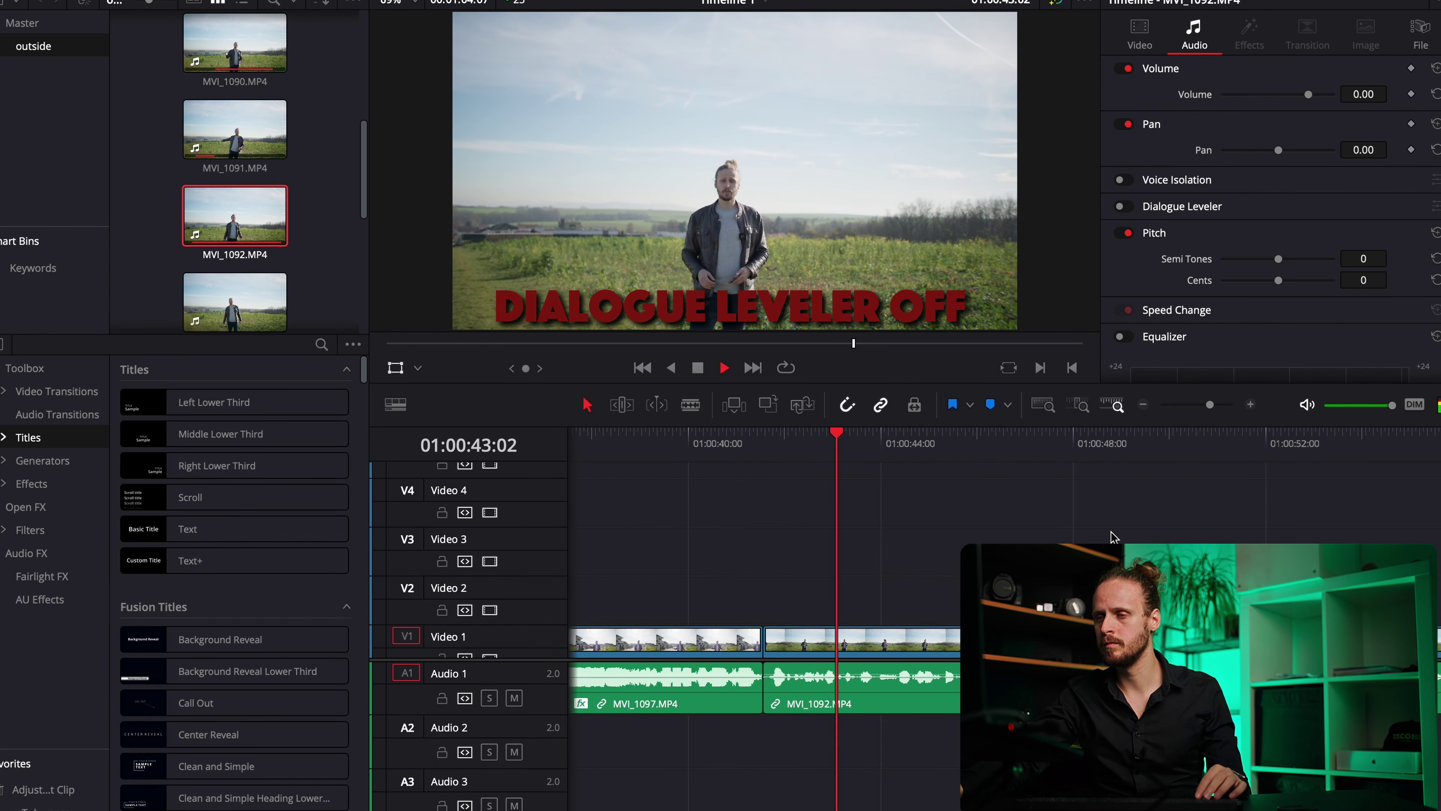
# Step: Scroll down the Inspector's audio settings toward the Dialogue Leveler controls
pyautogui.scroll(-1, 1101, 536)
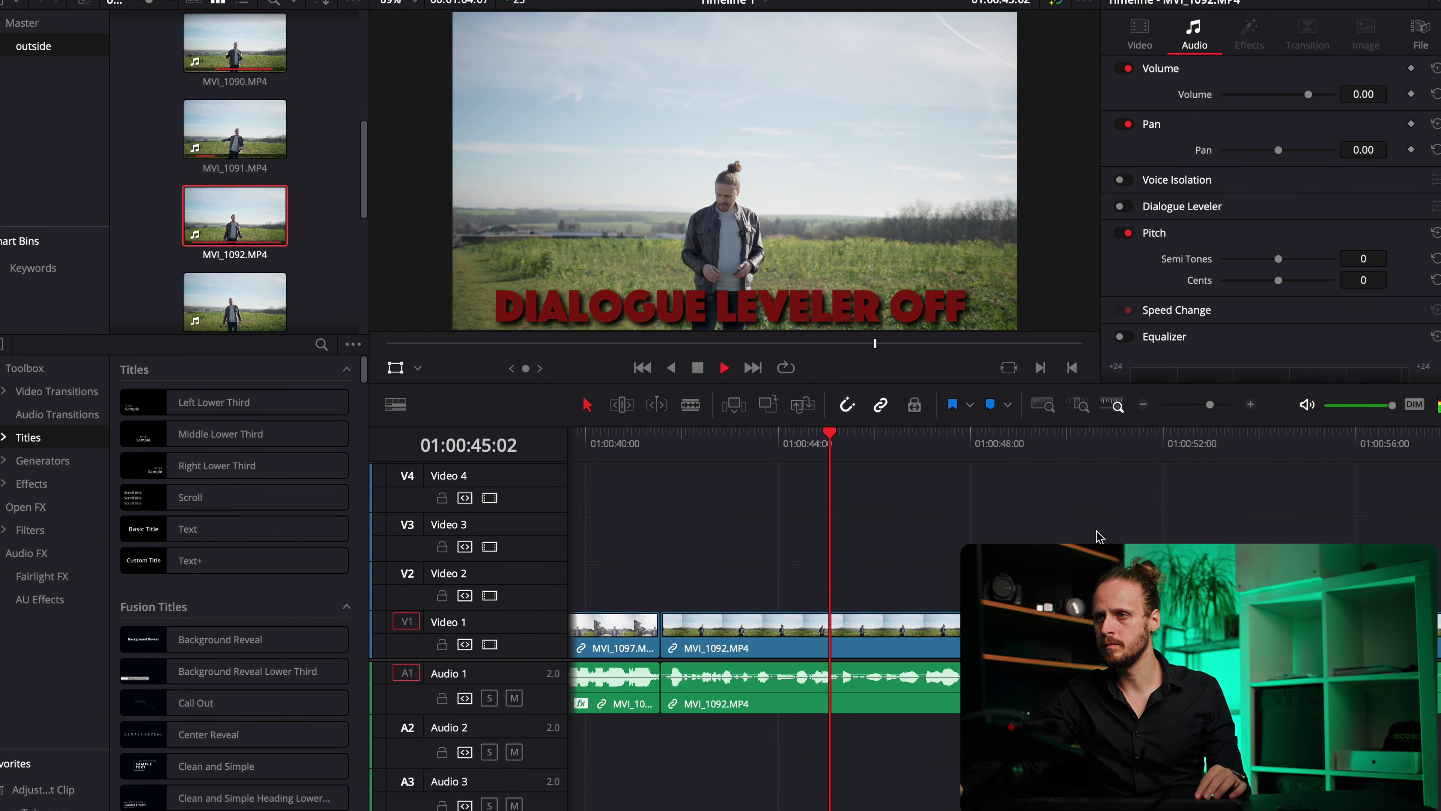
pyautogui.scroll(-2, 1098, 536)
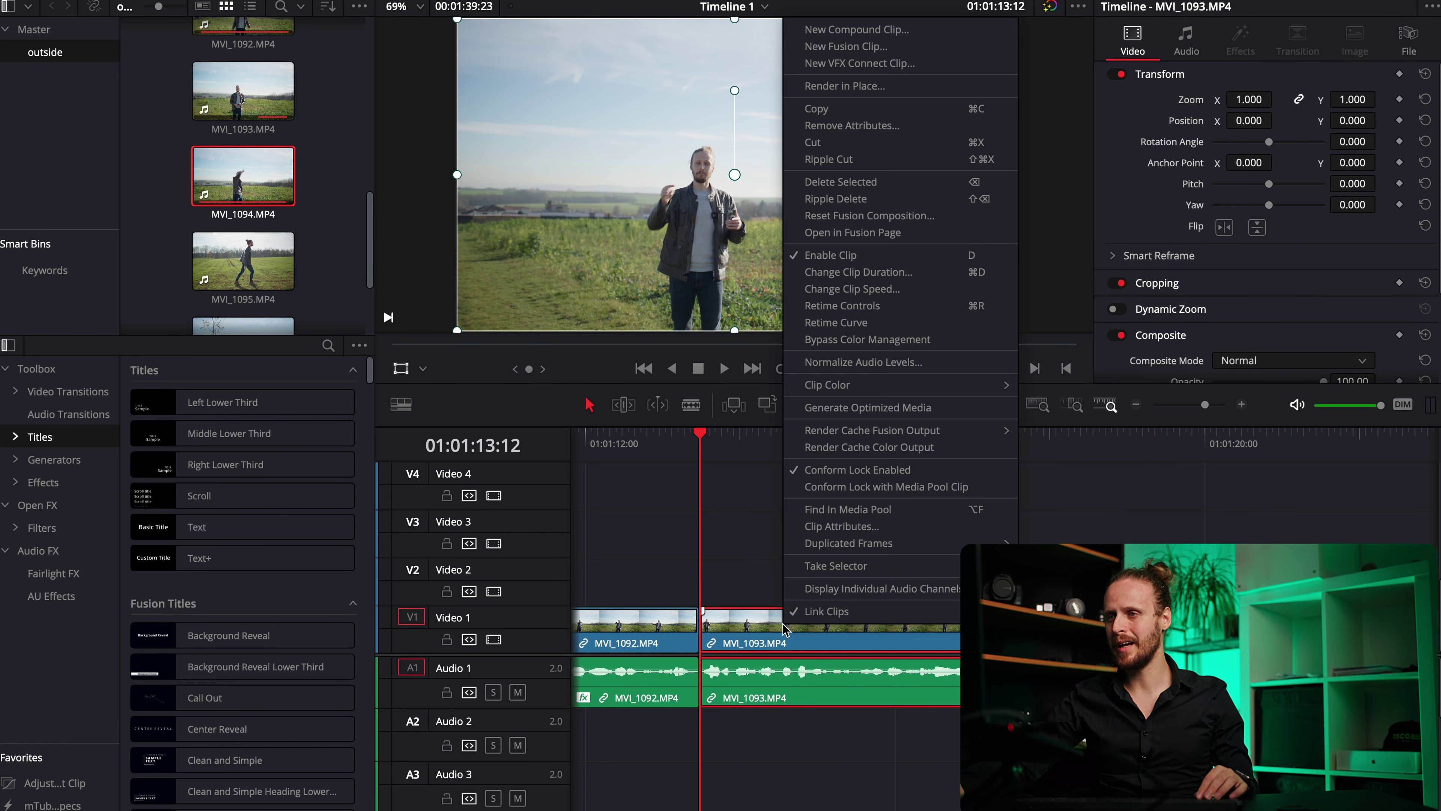
# Step: Convert the V1 clip into a Fusion clip and duplicate its MediaIn1 node on the Fusion page
pyautogui.click(846, 49)
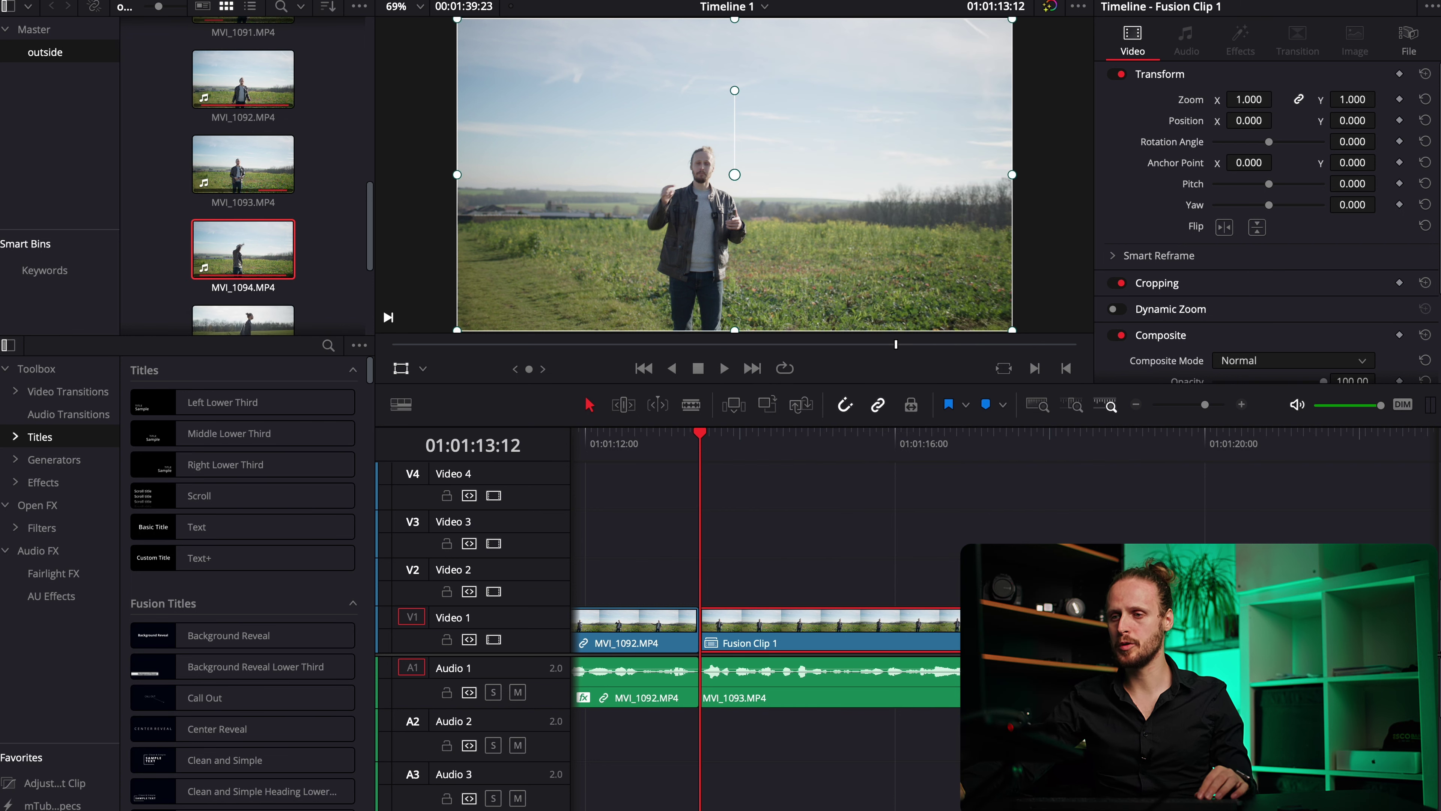
pyautogui.hotkey('shift', '5')
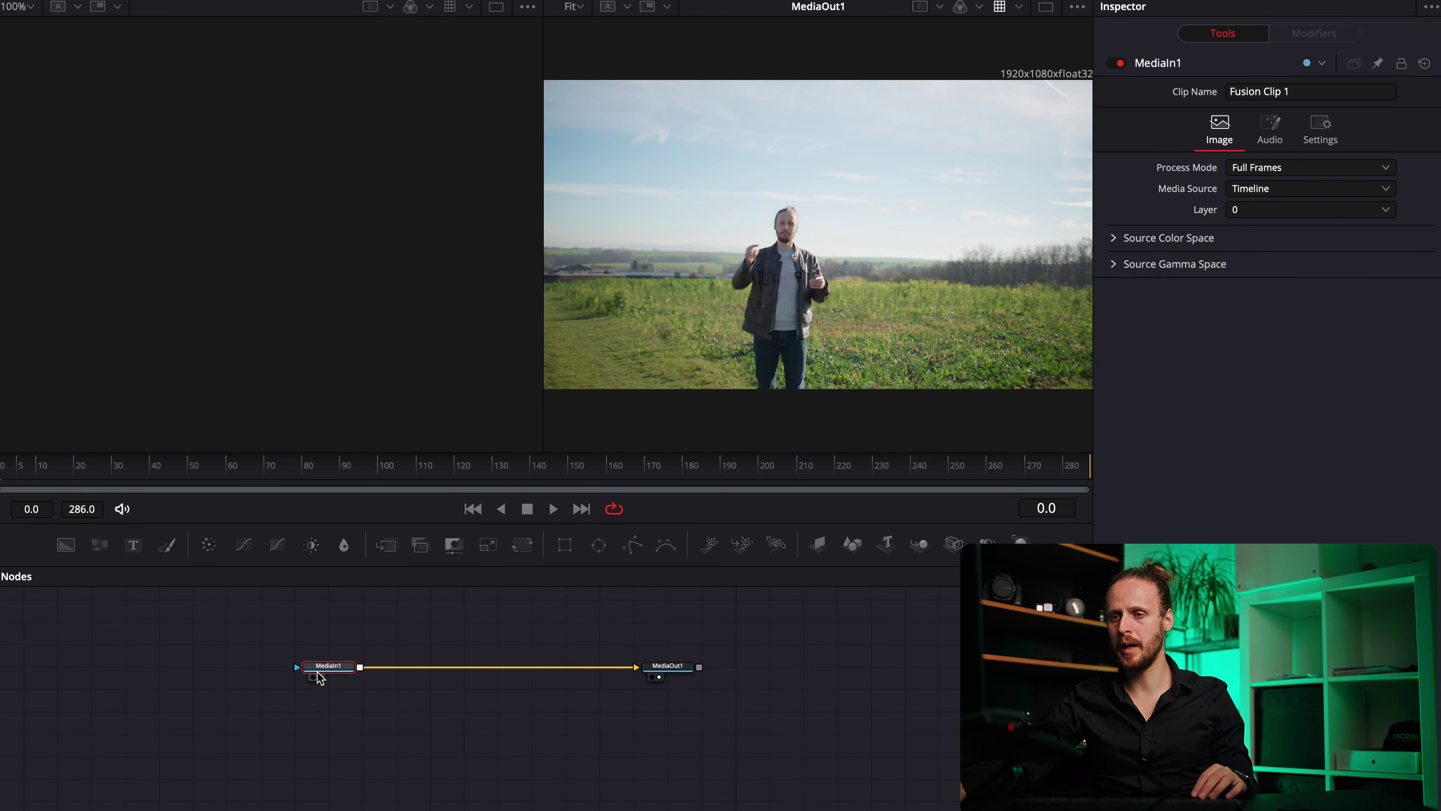
pyautogui.click(440, 632)
pyautogui.click(334, 667)
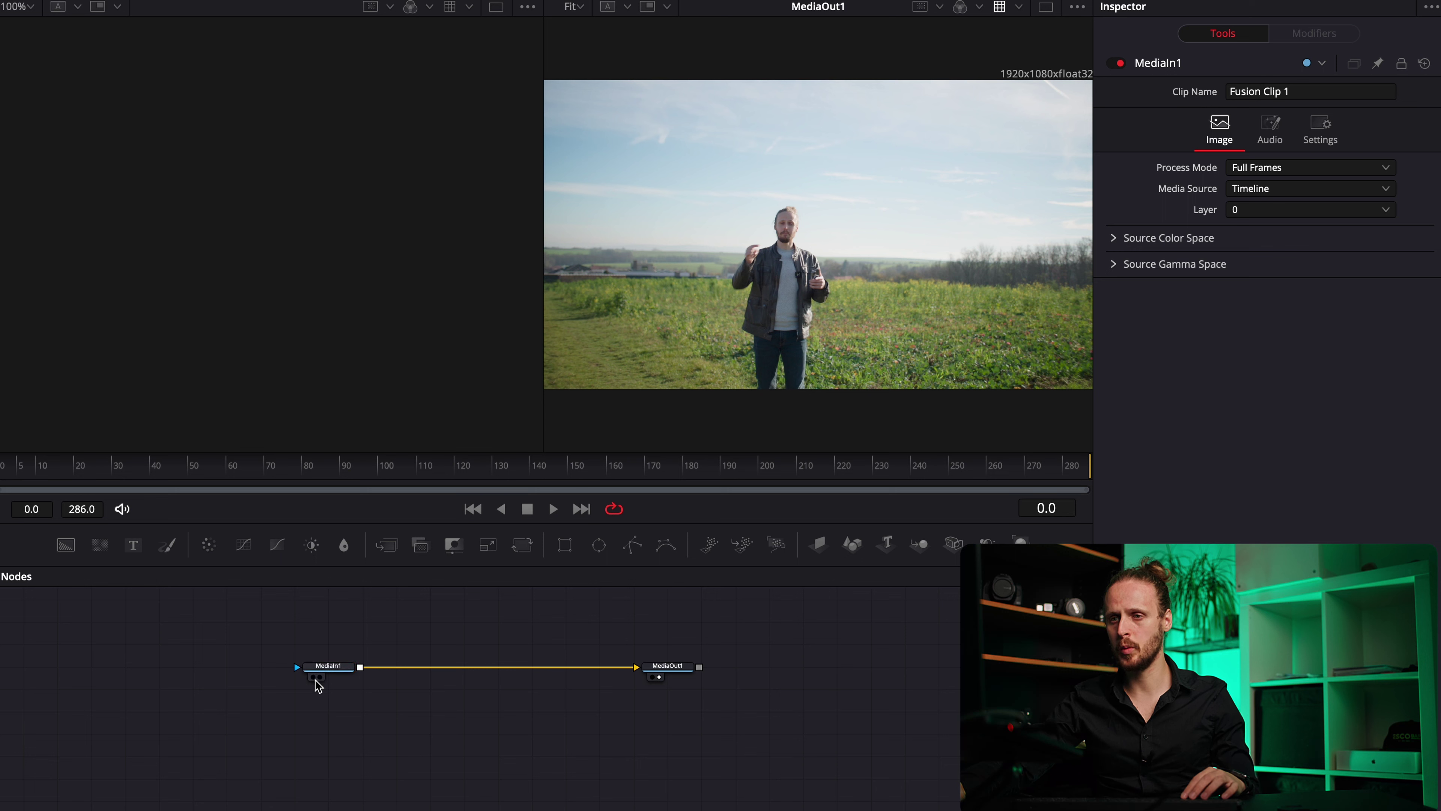
pyautogui.click(436, 639)
# Step: Merge the MediaIn1_1 copy over MediaIn1 through a new Merge1 node, then select MediaIn1_1
pyautogui.moveTo(487, 627); pyautogui.dragTo(499, 653)
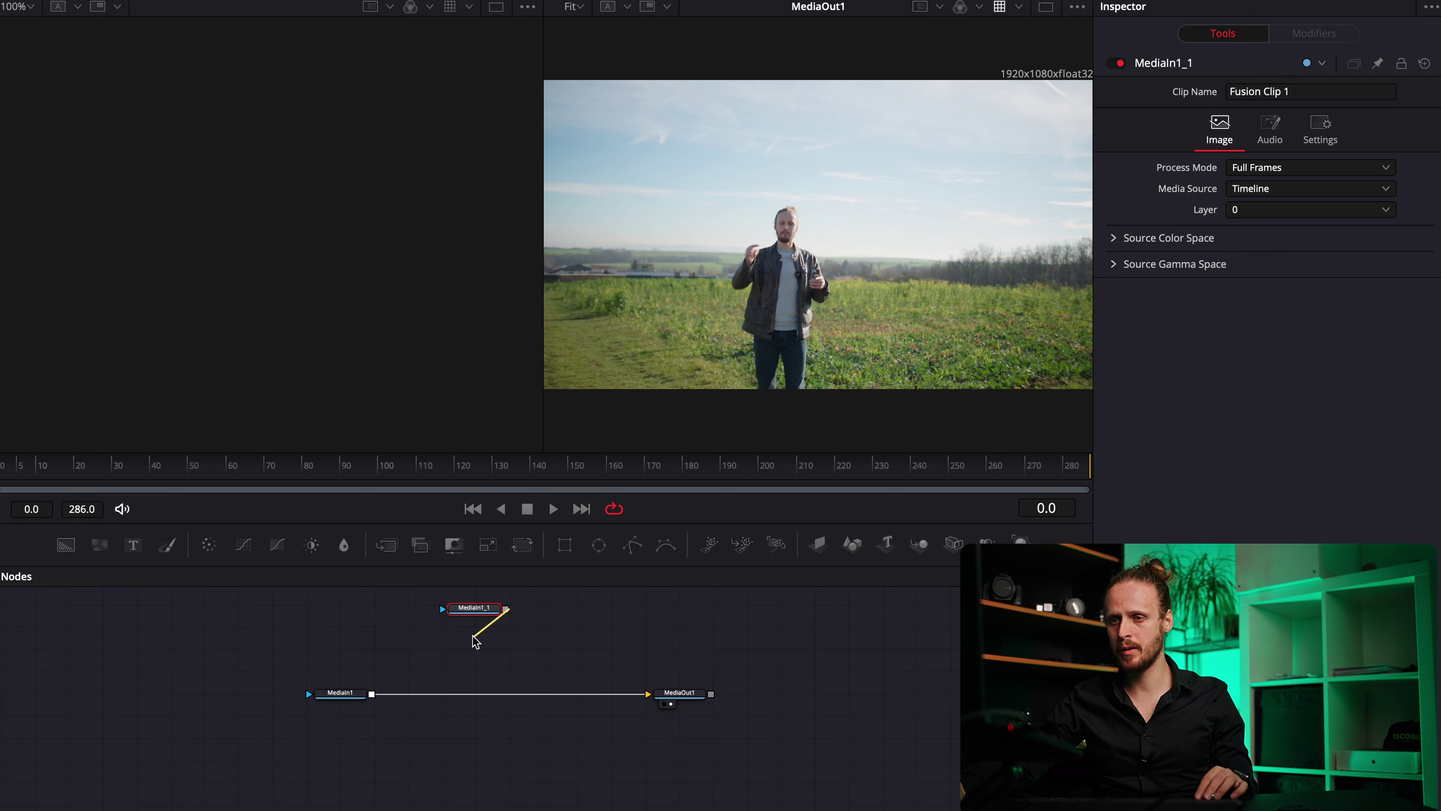
pyautogui.moveTo(370, 694); pyautogui.dragTo(371, 695)
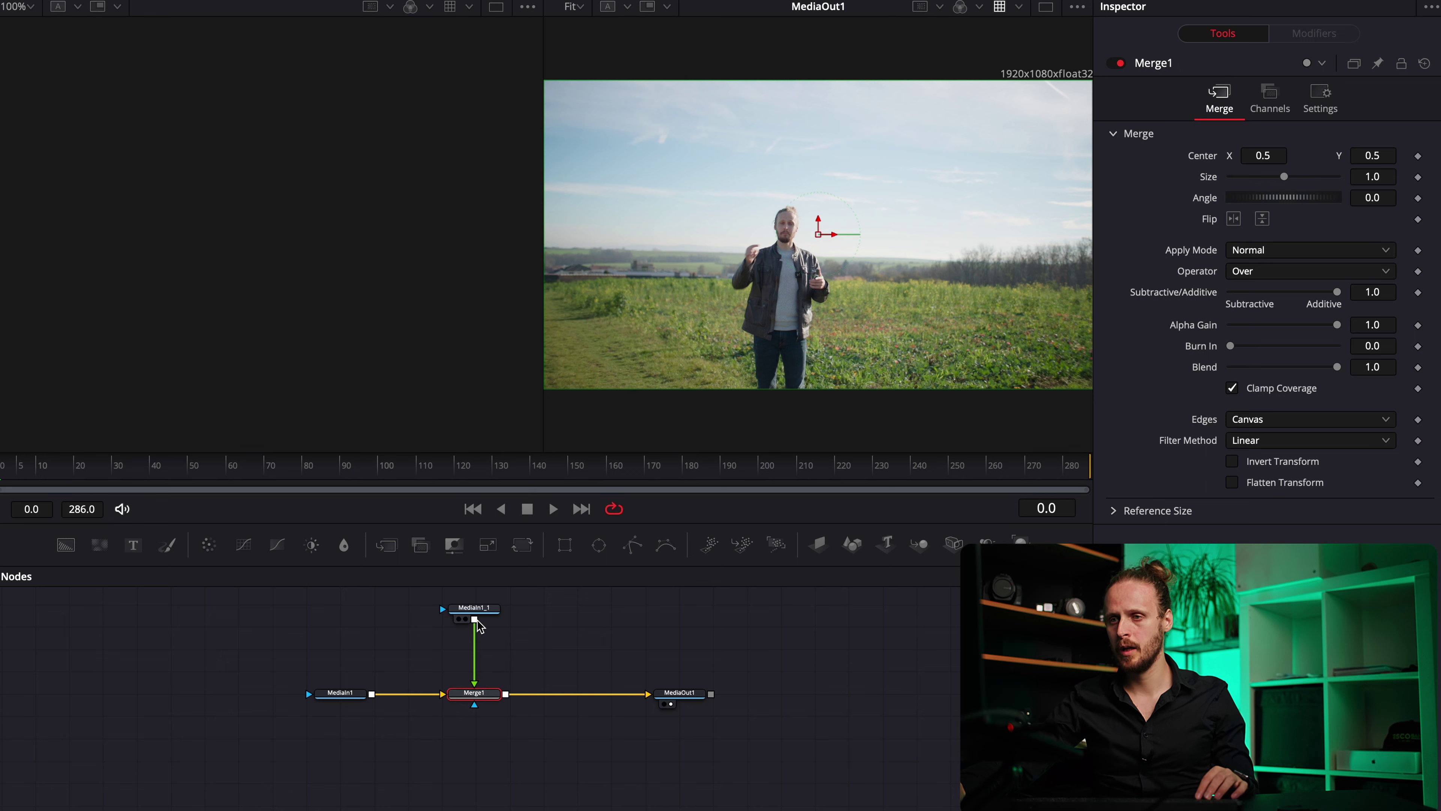
pyautogui.click(482, 606)
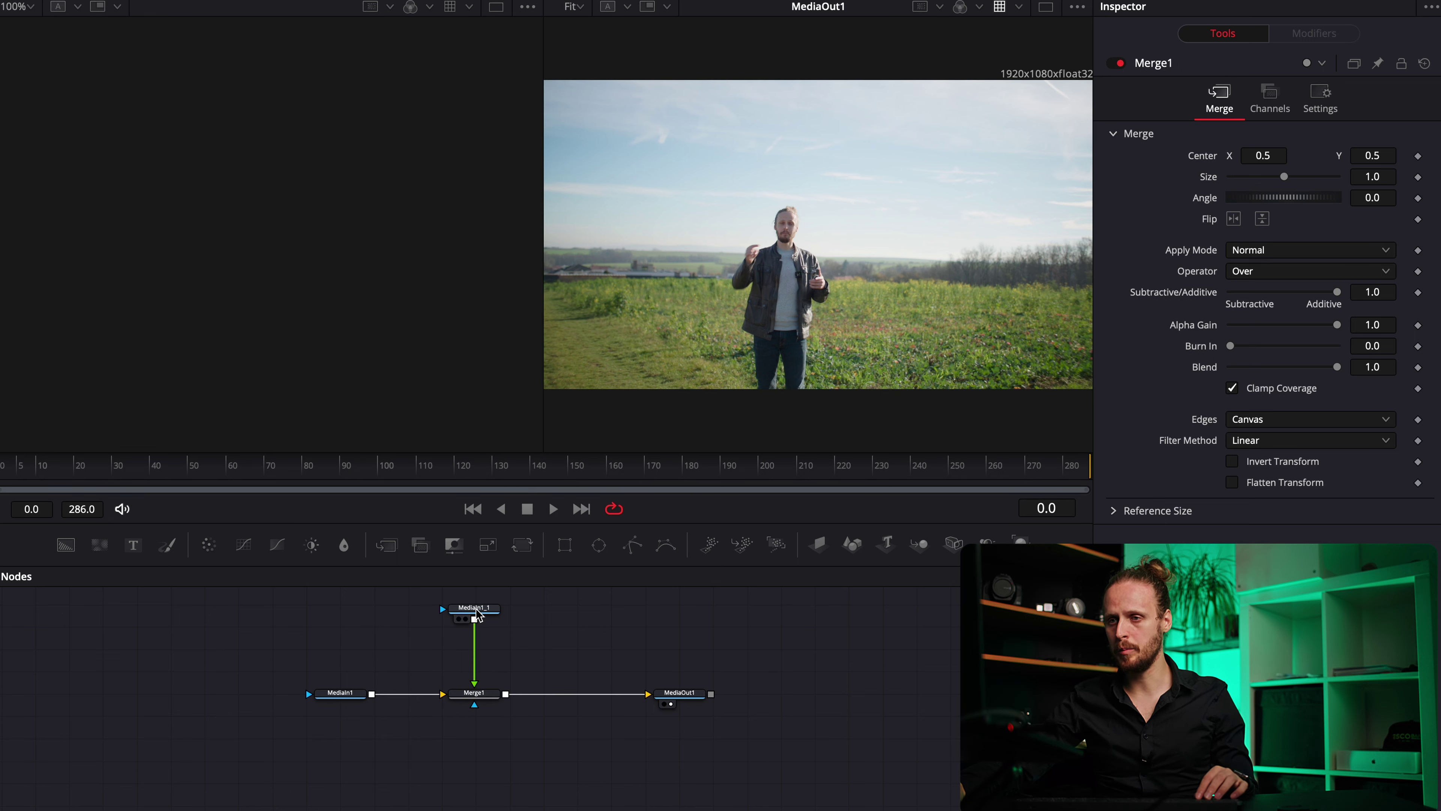
pyautogui.click(477, 612)
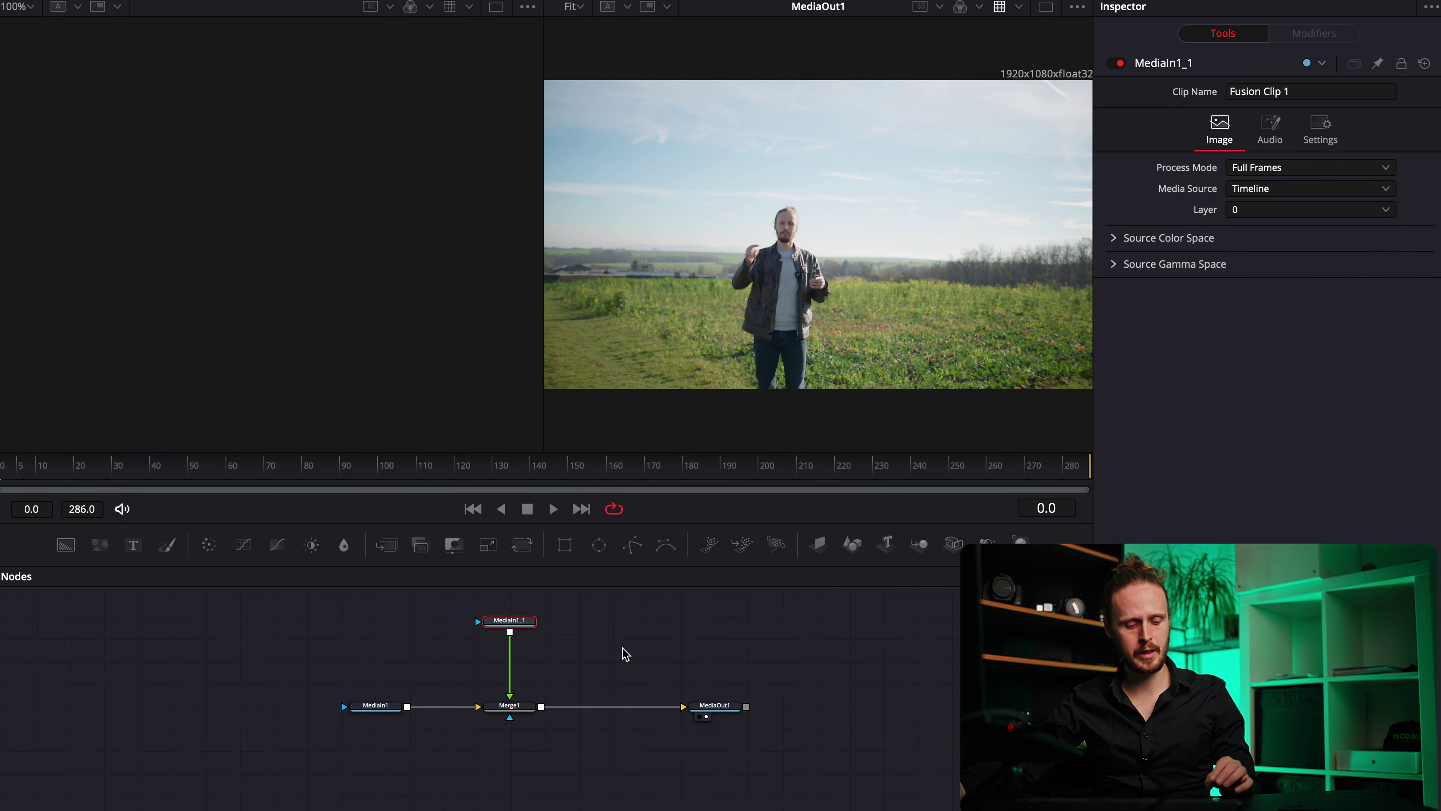
# Step: Add a Magic Mask after MediaIn1_1, stroke over the man, and show it in the left viewer
pyautogui.hotkey('shift', 'space')
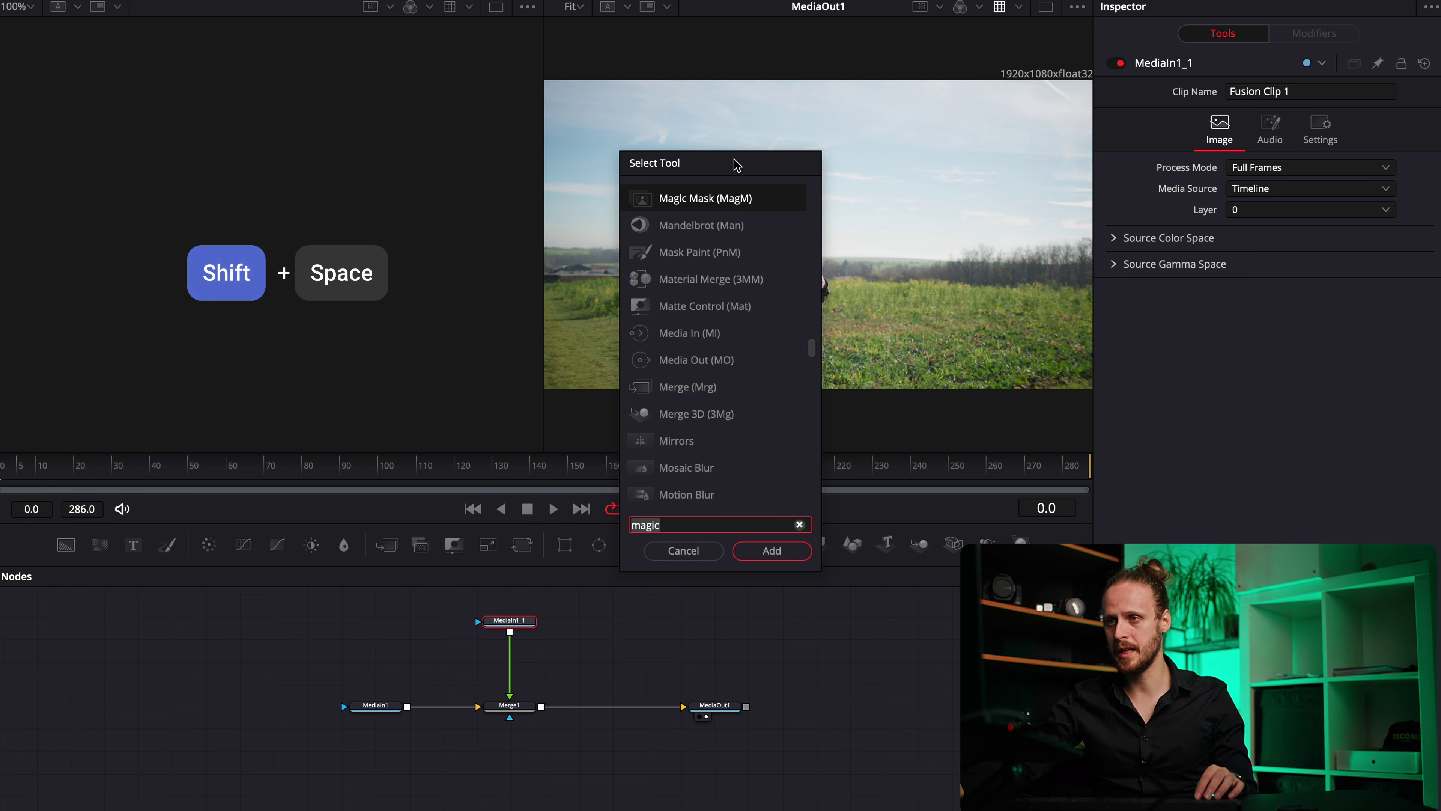
pyautogui.click(771, 552)
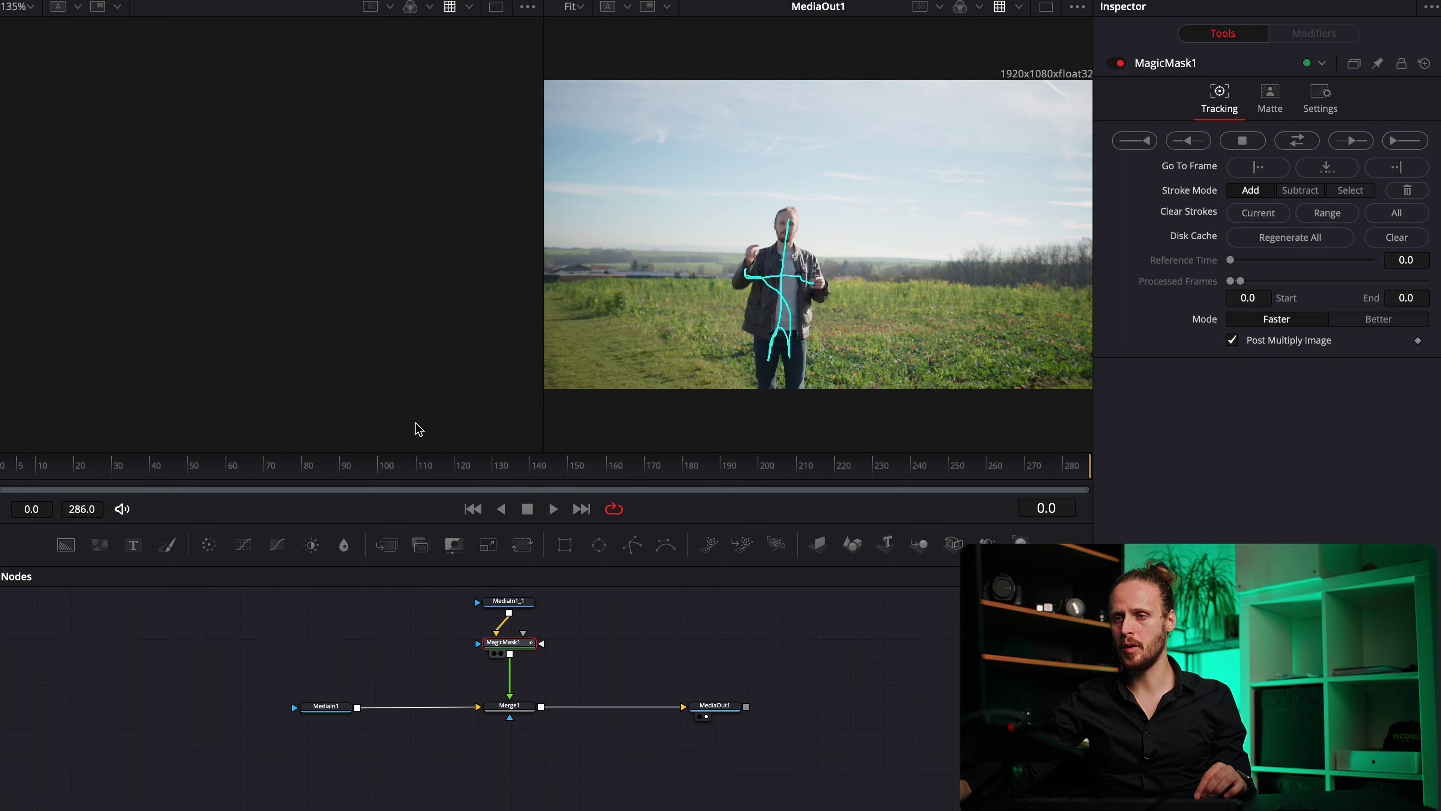
pyautogui.press('1')
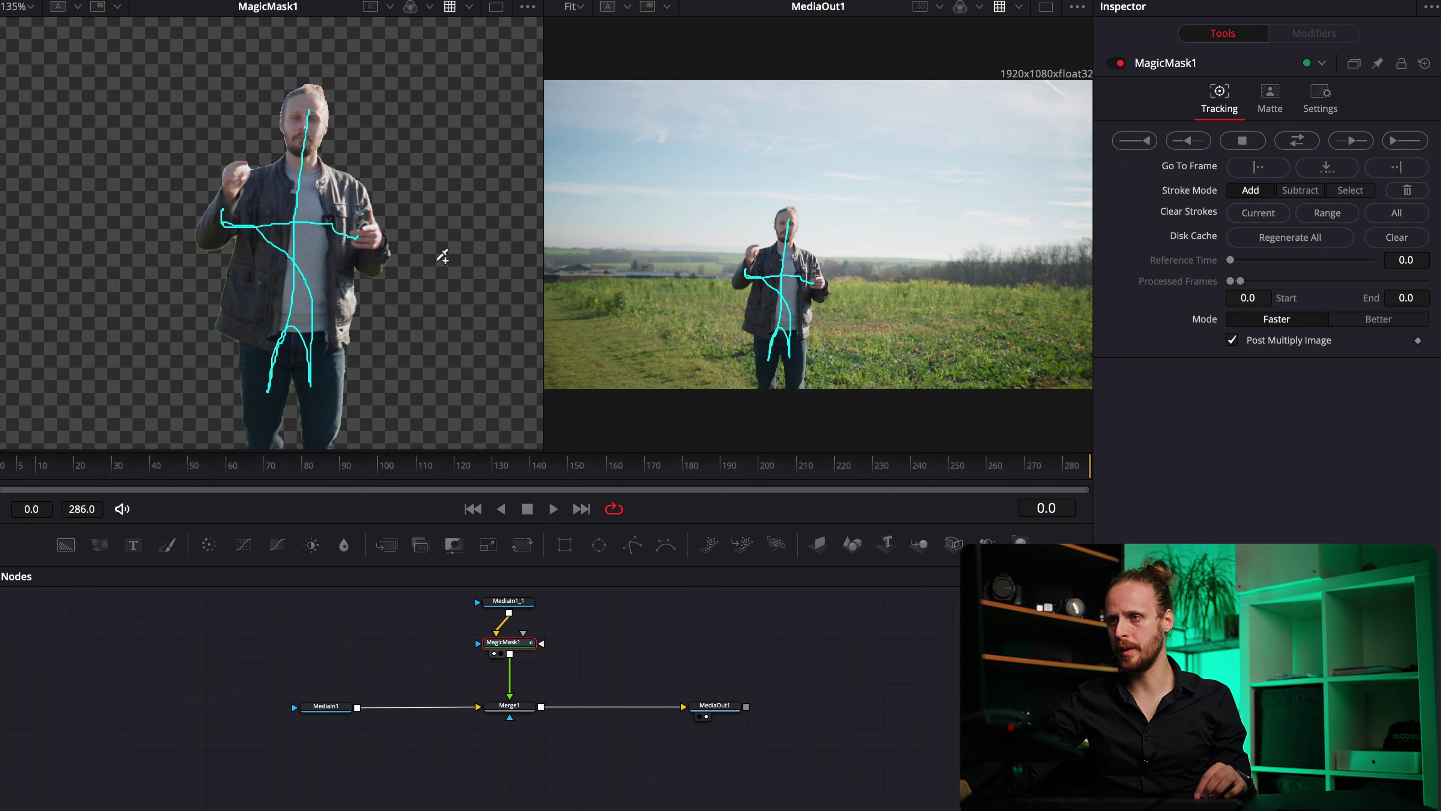
# Step: Set the Magic Mask matte Erode/Dilate to -0.0006 and low Threshold to 0.078, leaving inversion off
pyautogui.click(1277, 107)
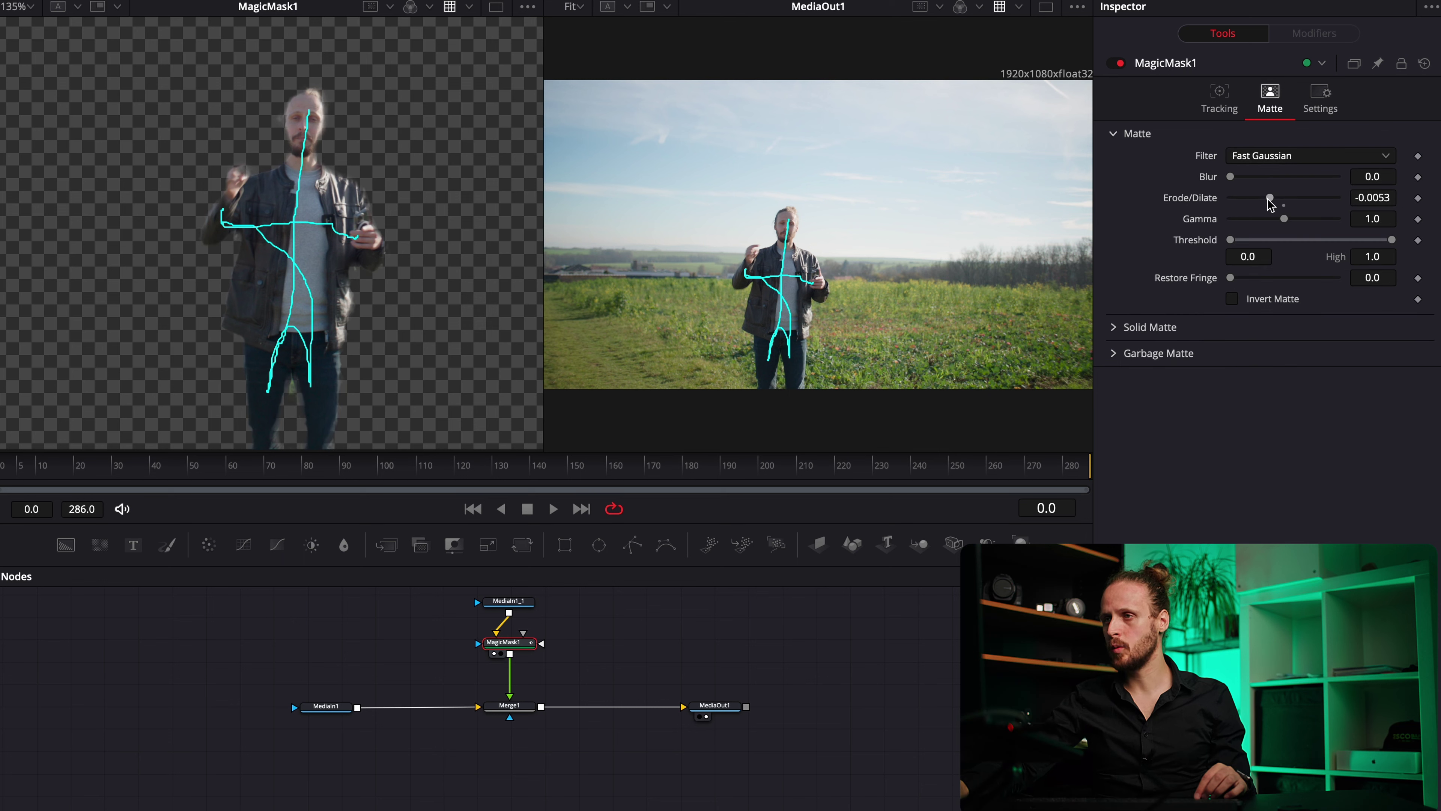
pyautogui.moveTo(1269, 204)
pyautogui.mouseDown()
pyautogui.moveTo(1294, 204)
pyautogui.moveTo(1281, 202)
pyautogui.mouseUp()
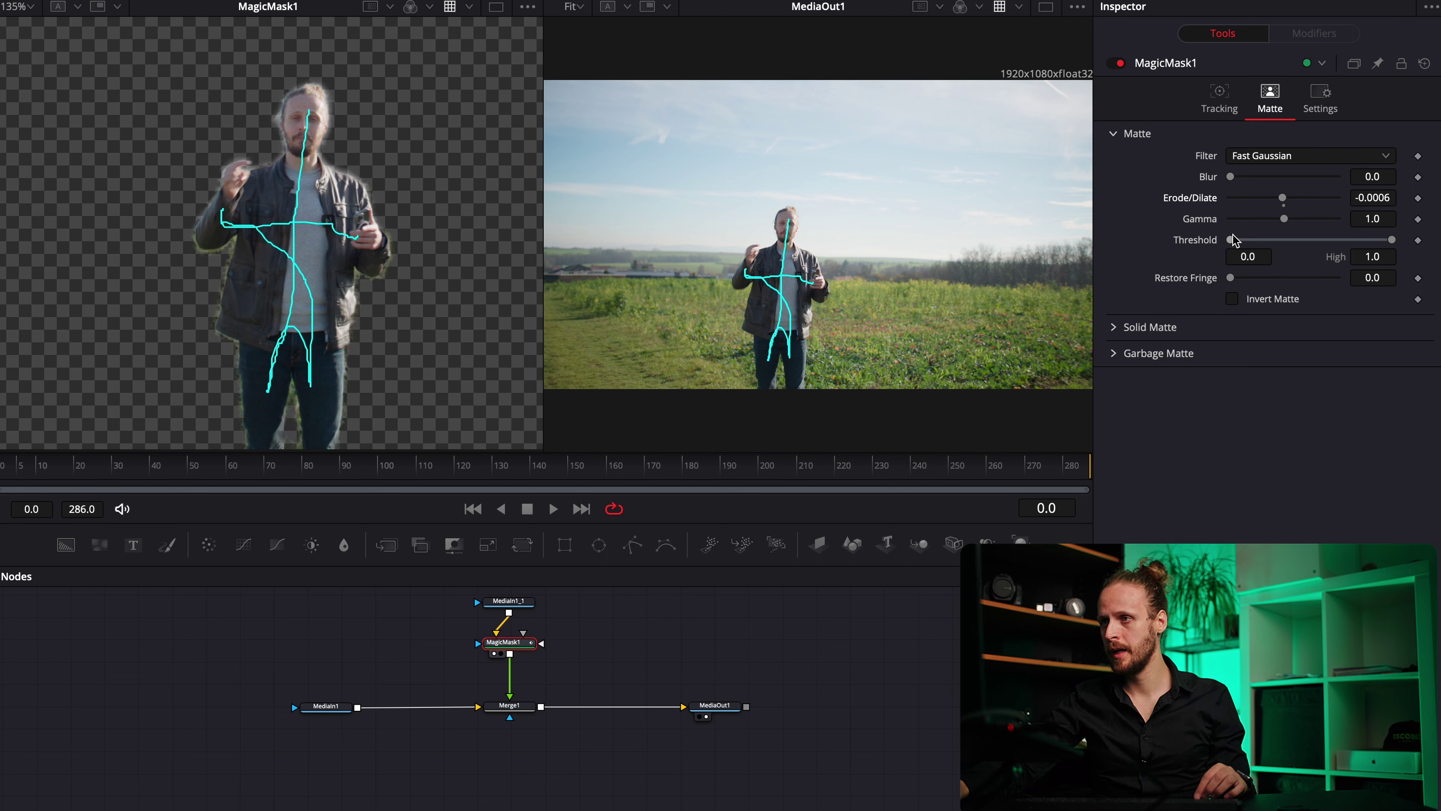
pyautogui.moveTo(1230, 239); pyautogui.dragTo(1244, 243)
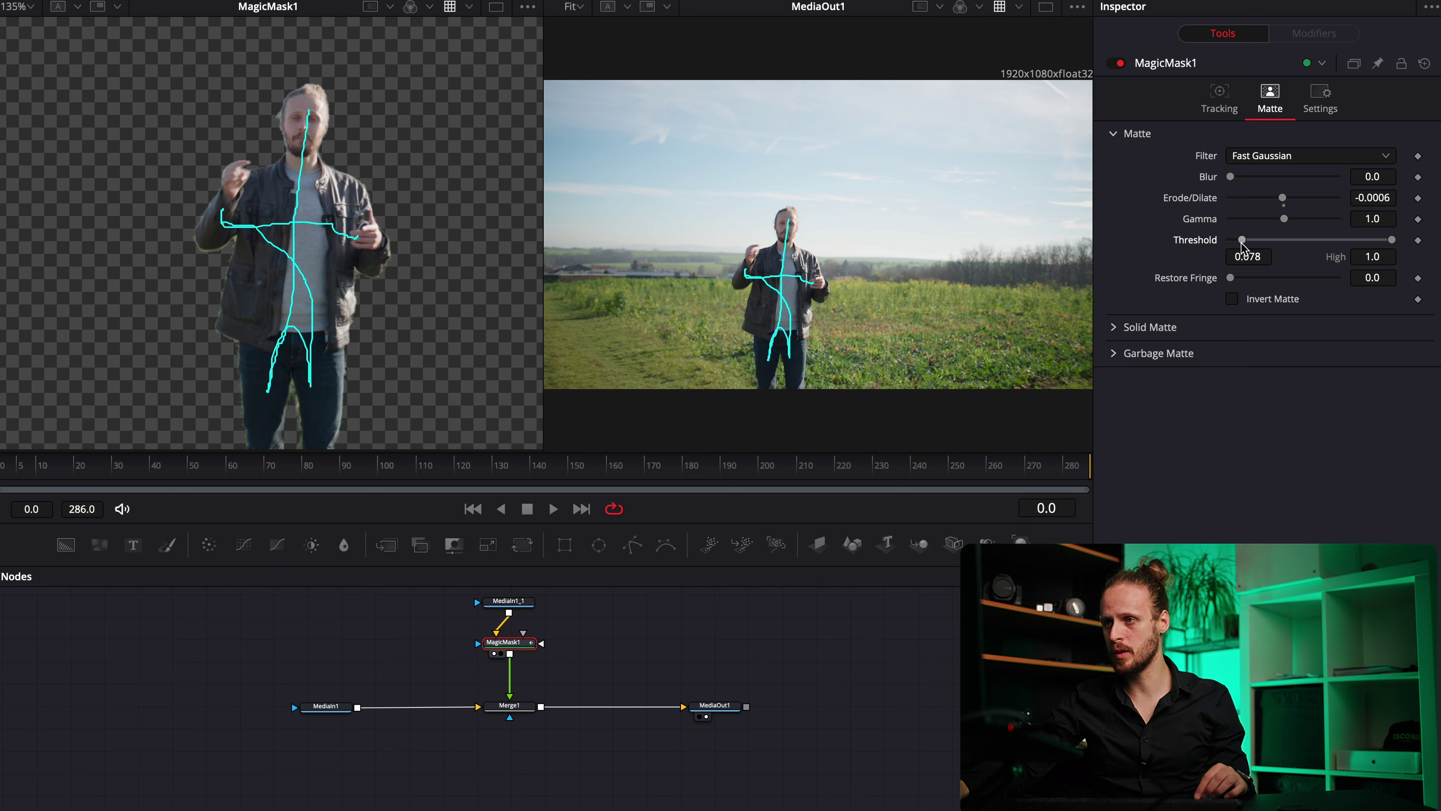
pyautogui.click(1120, 329)
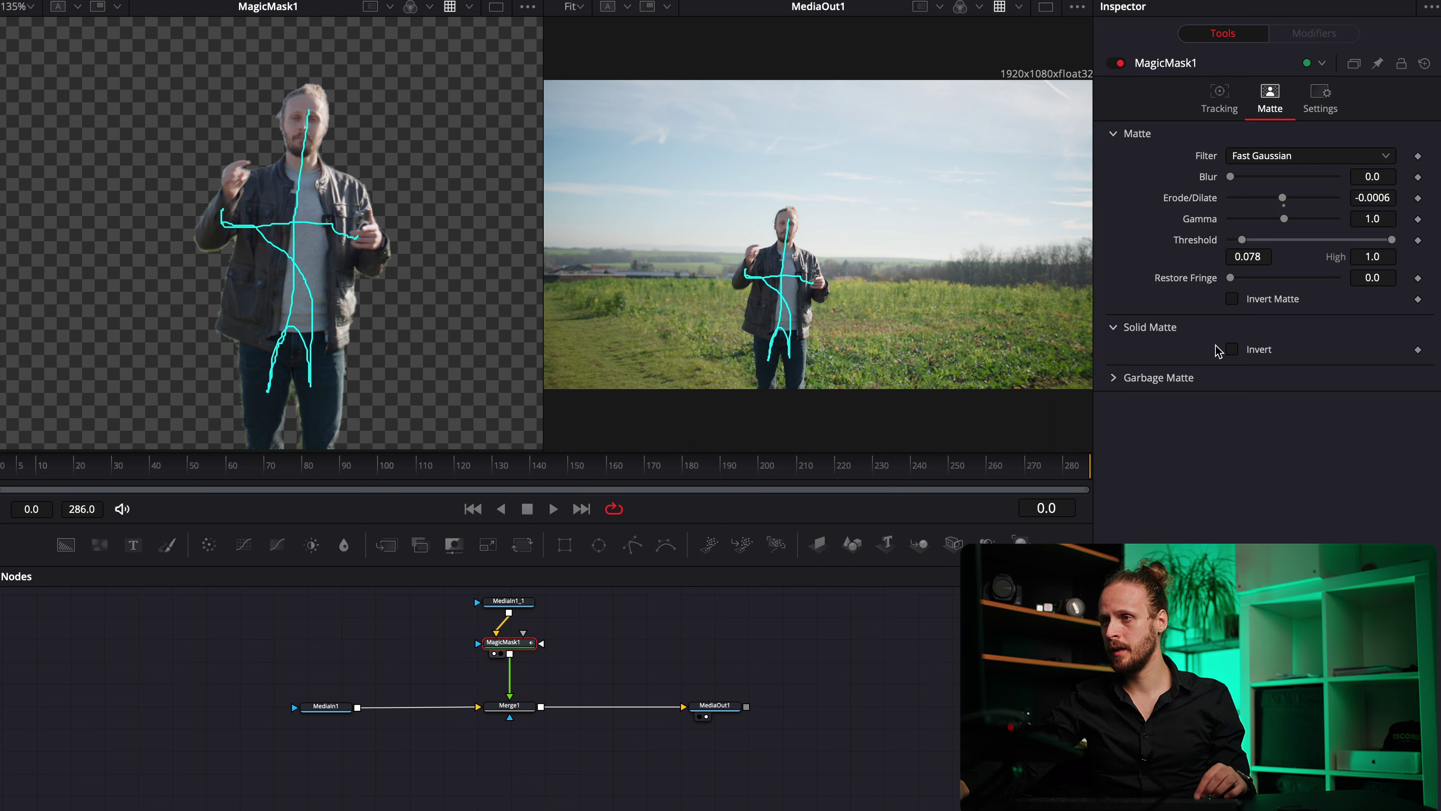
pyautogui.click(1232, 349)
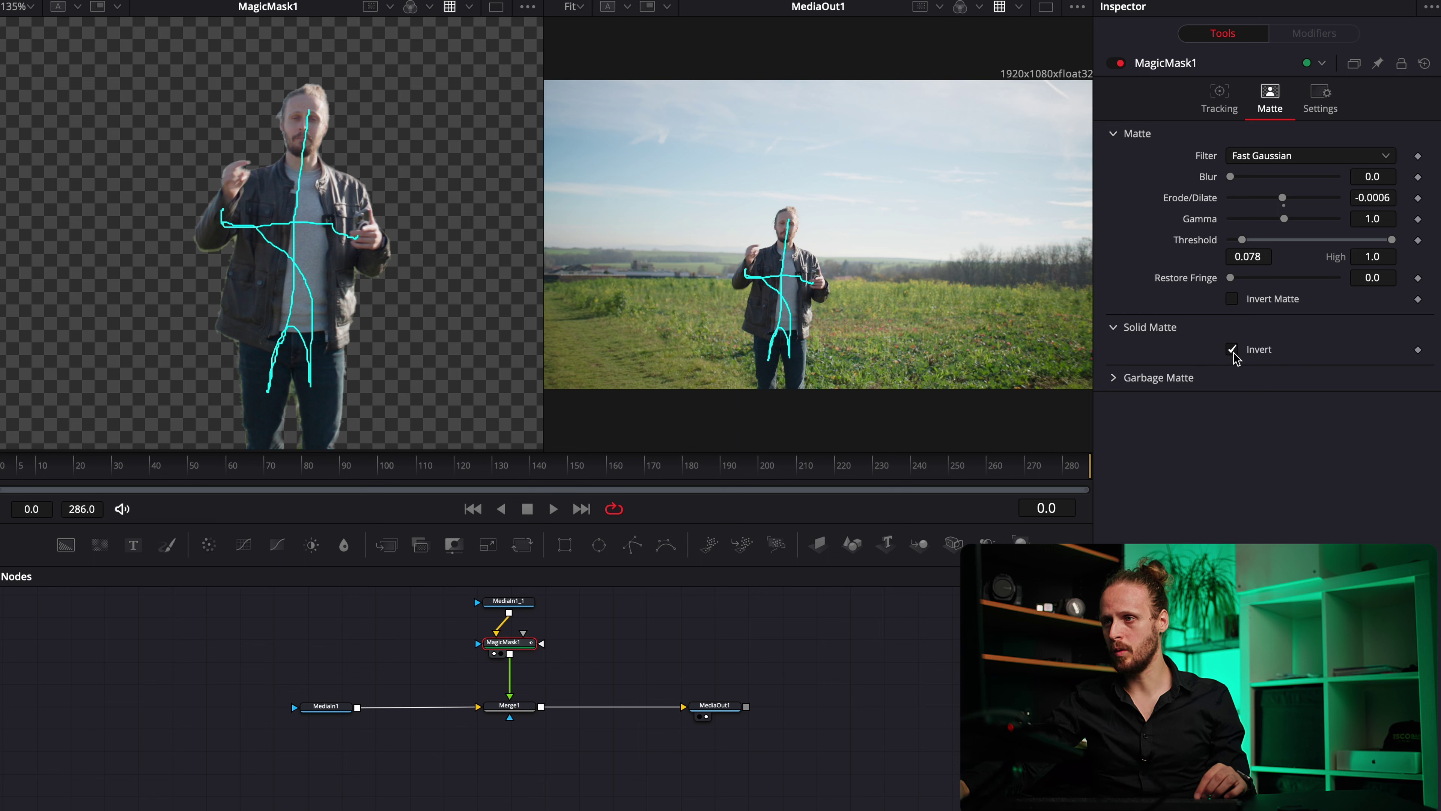
pyautogui.click(1118, 385)
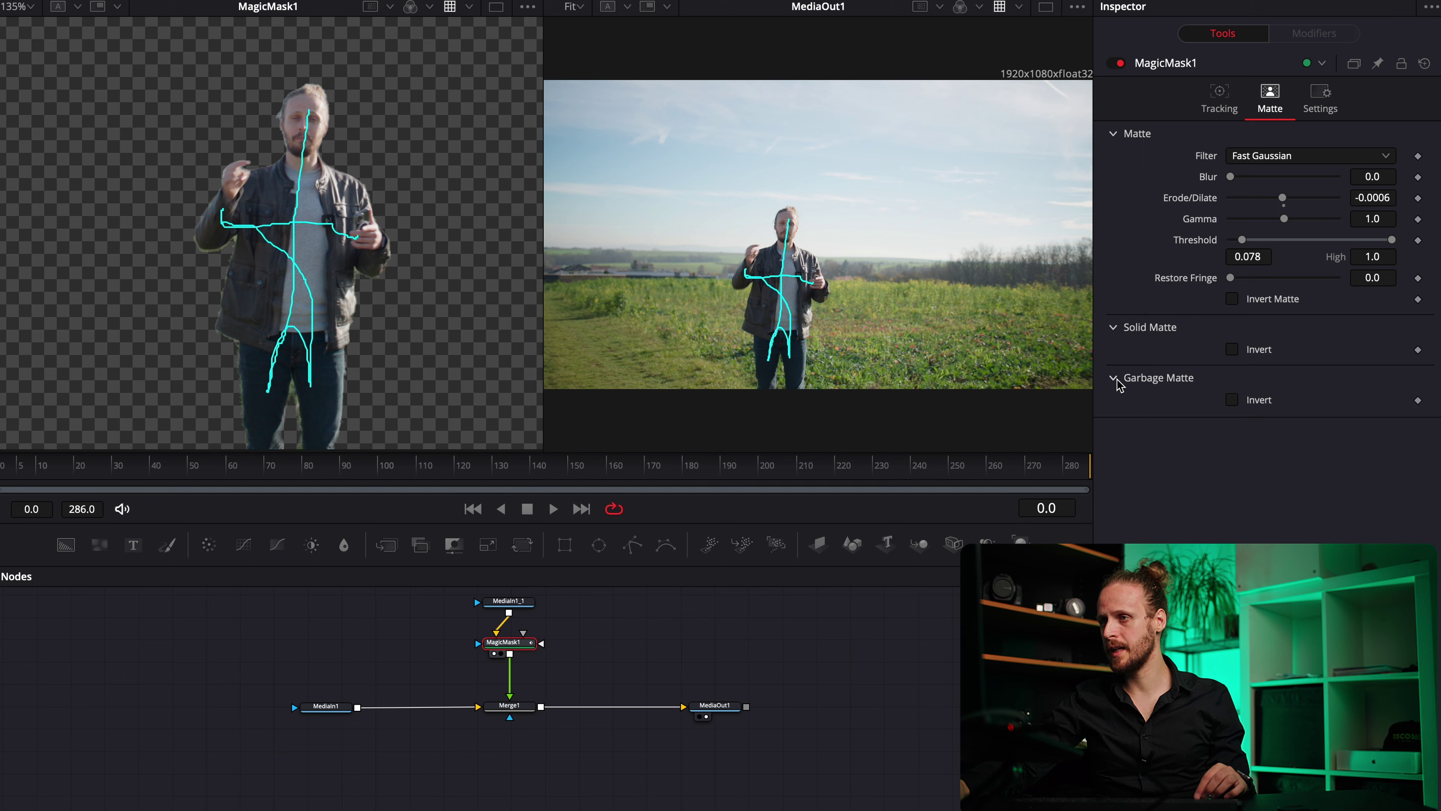
pyautogui.click(1232, 400)
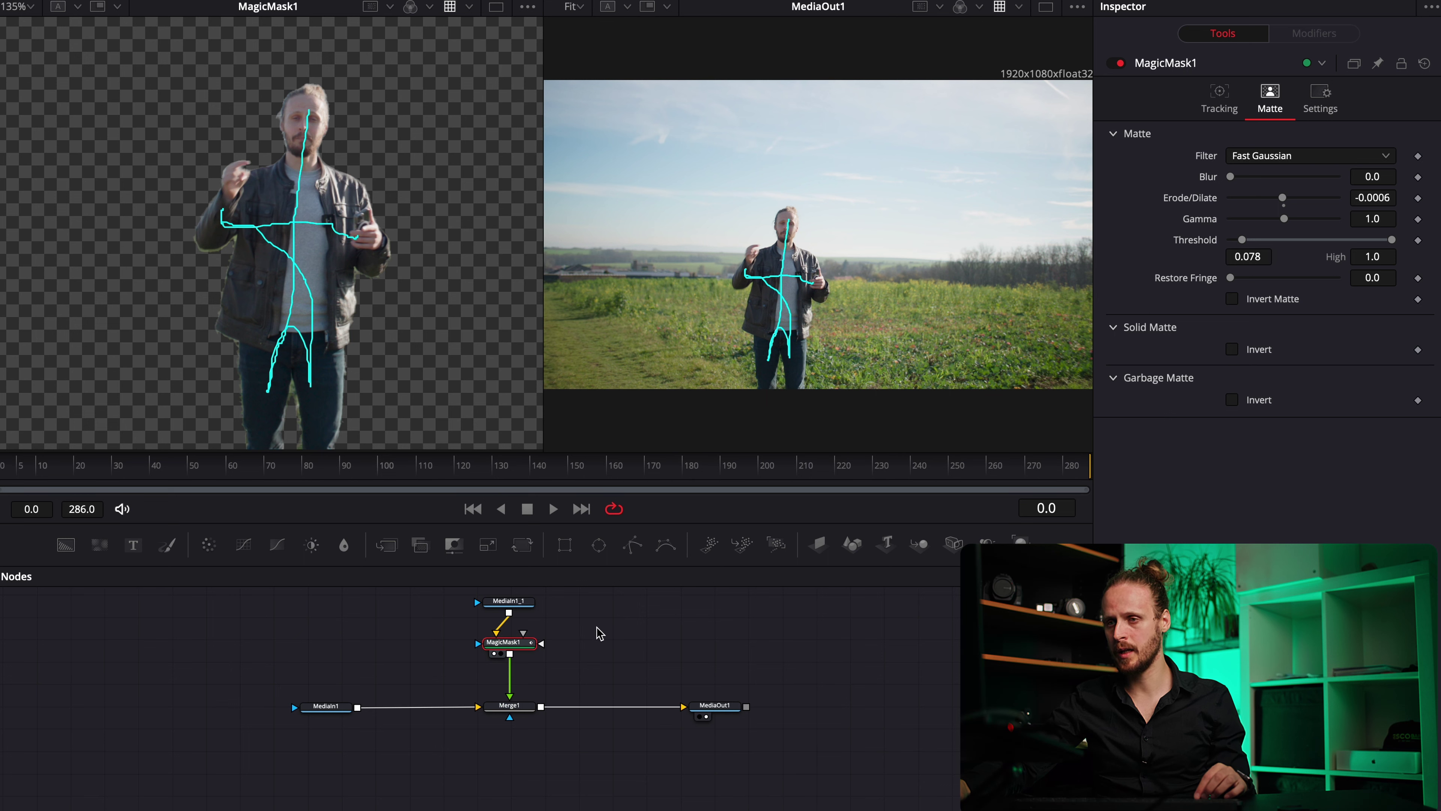
# Step: Try a Polygon1 node as MagicMask1's garbage matte, then delete Polygon1 from the graph
pyautogui.moveTo(595, 634); pyautogui.dragTo(655, 657)
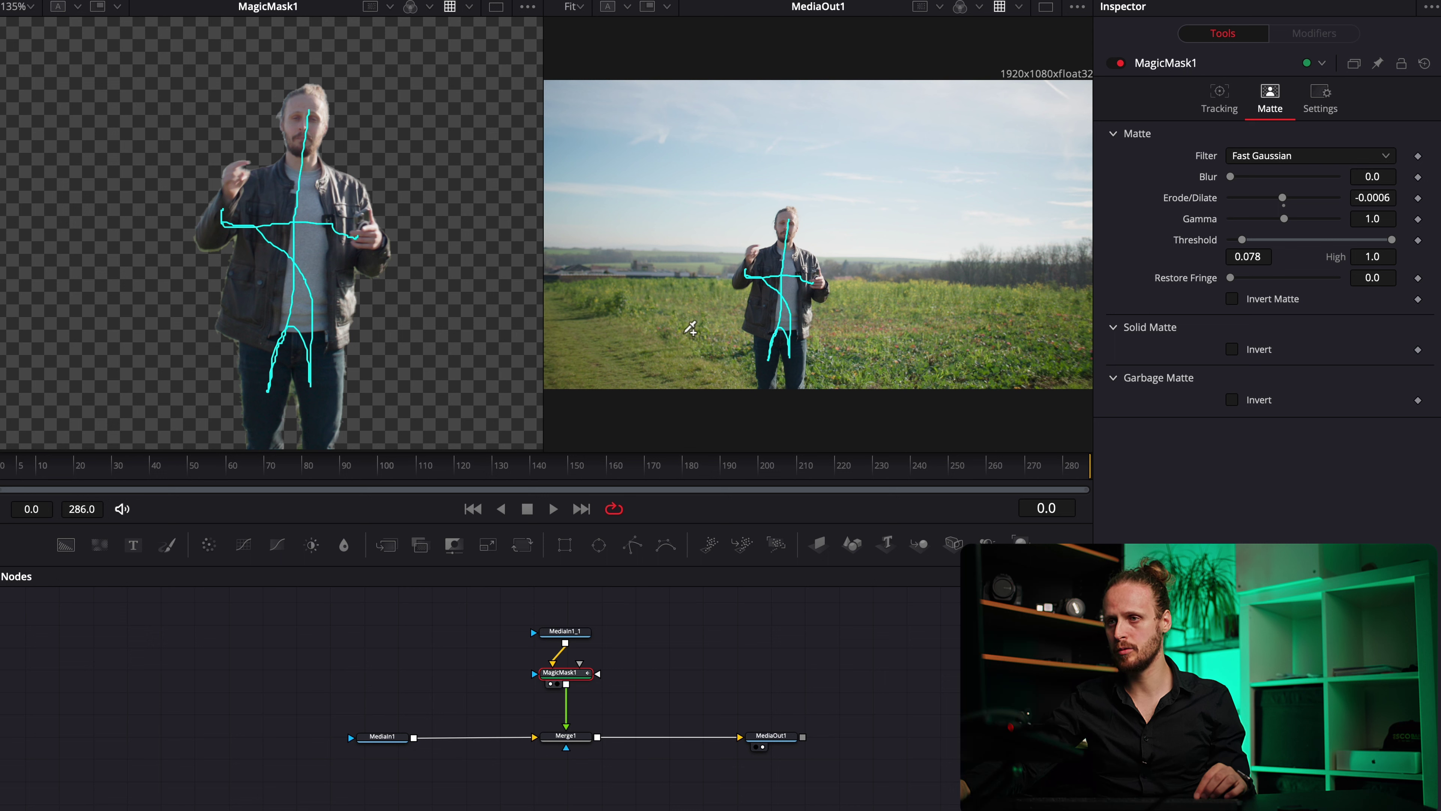
pyautogui.click(674, 637)
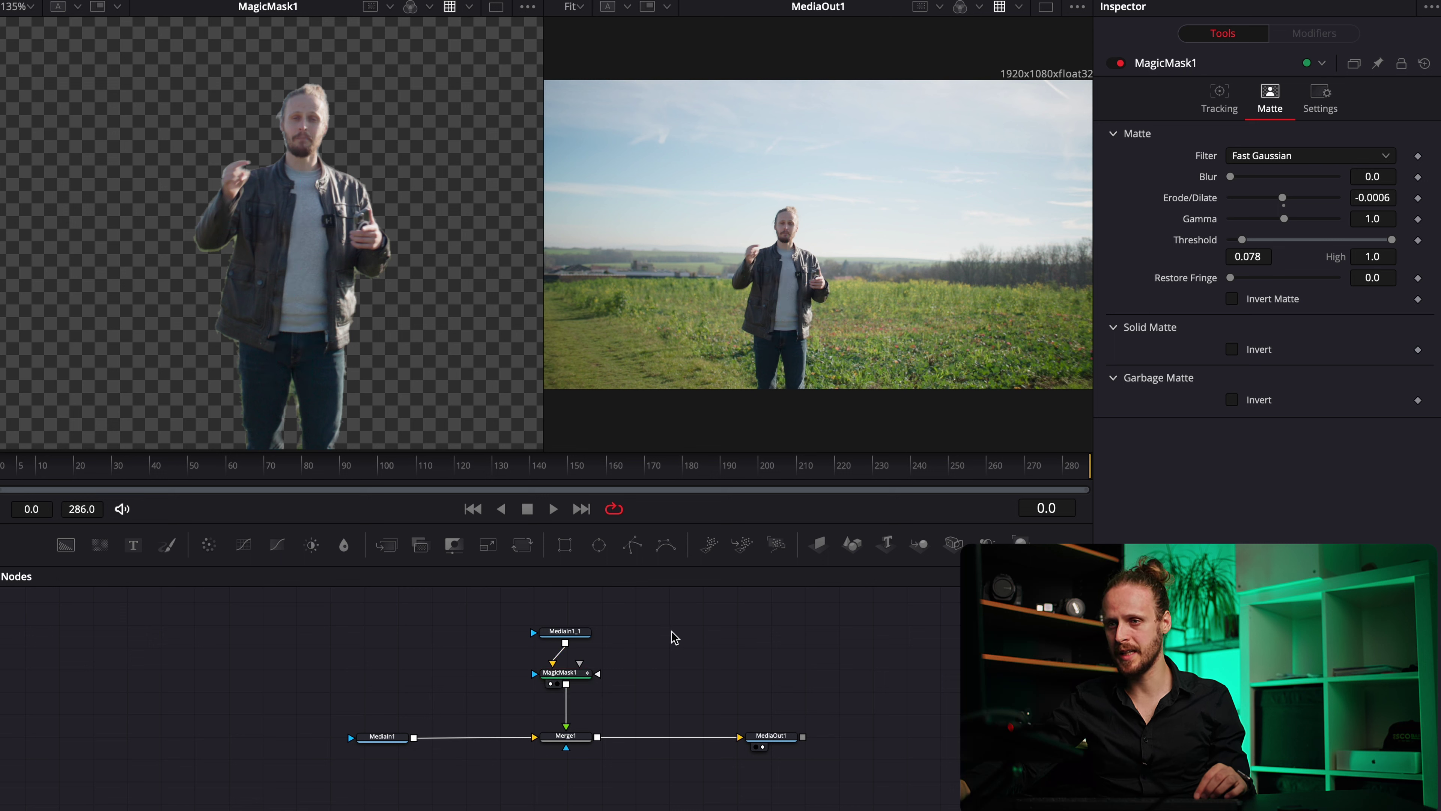
pyautogui.moveTo(642, 569); pyautogui.dragTo(709, 638)
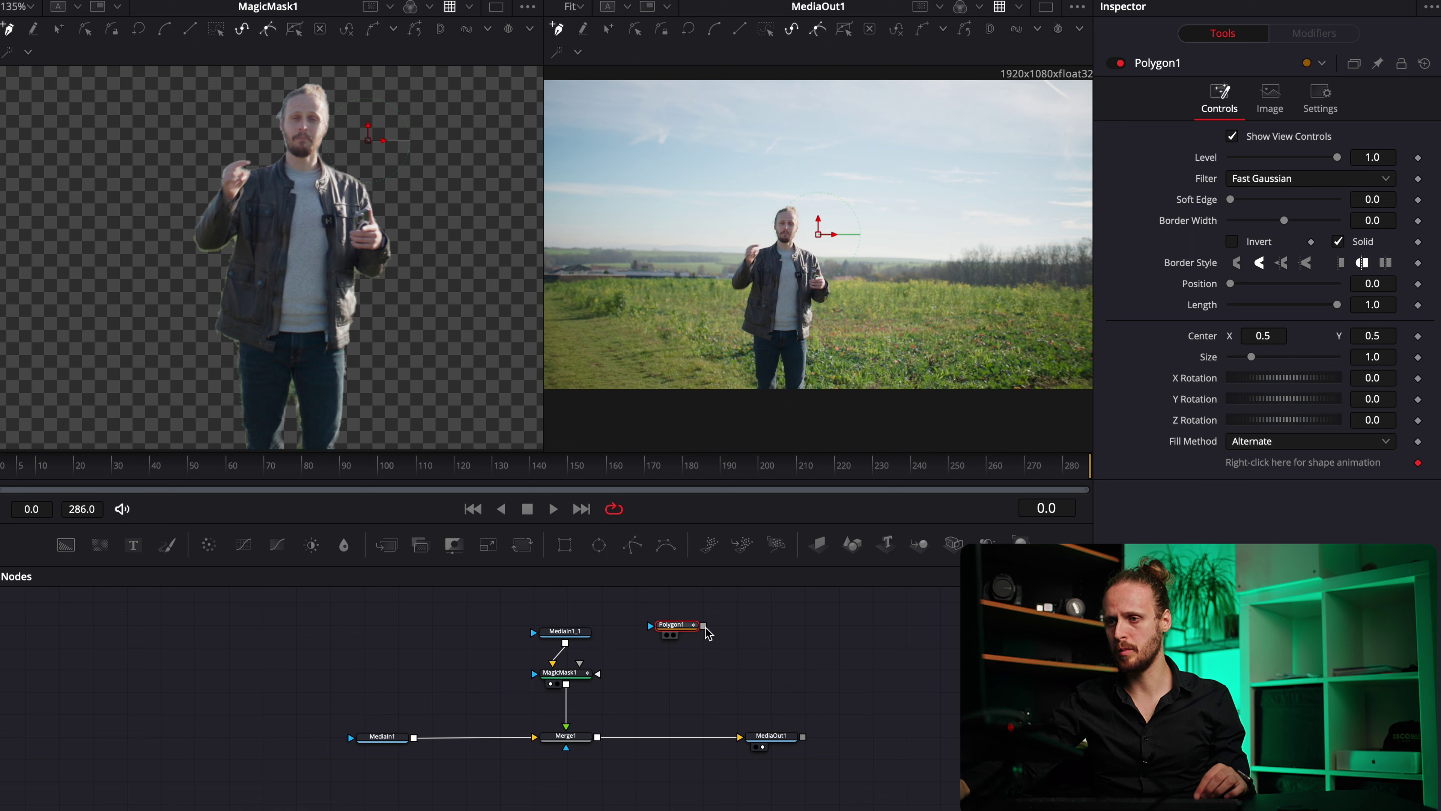
pyautogui.moveTo(707, 632); pyautogui.dragTo(574, 677)
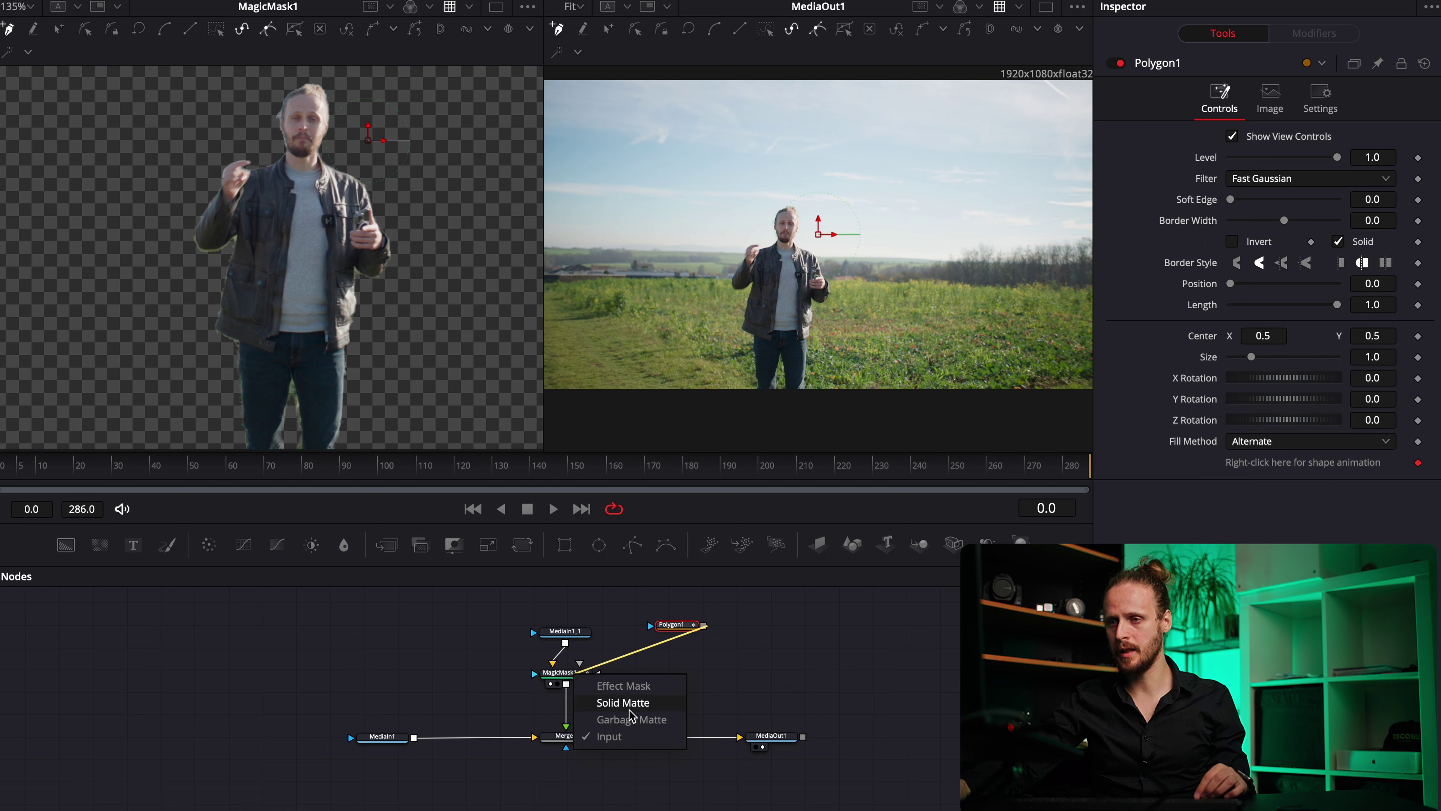
pyautogui.click(604, 725)
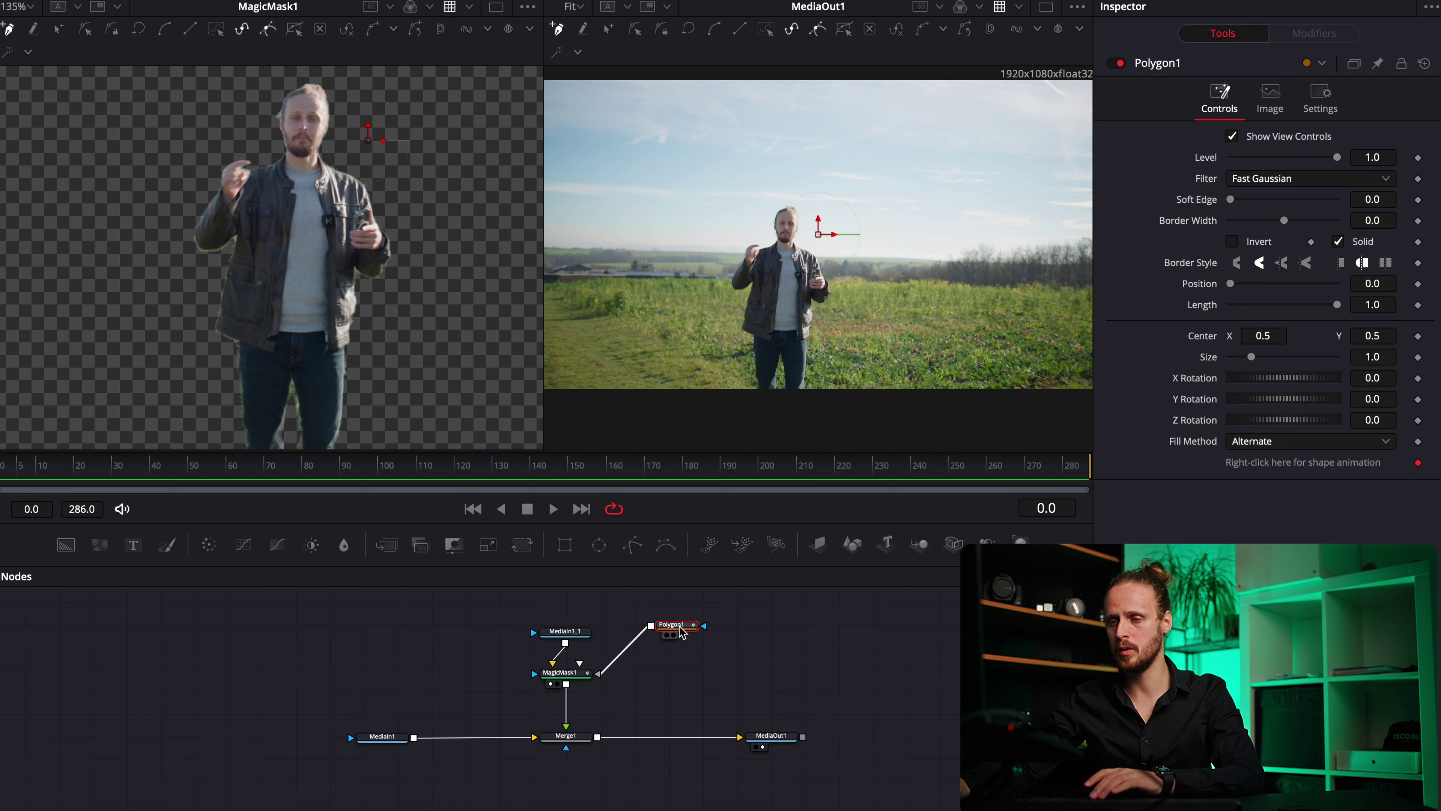
pyautogui.press('Delete')
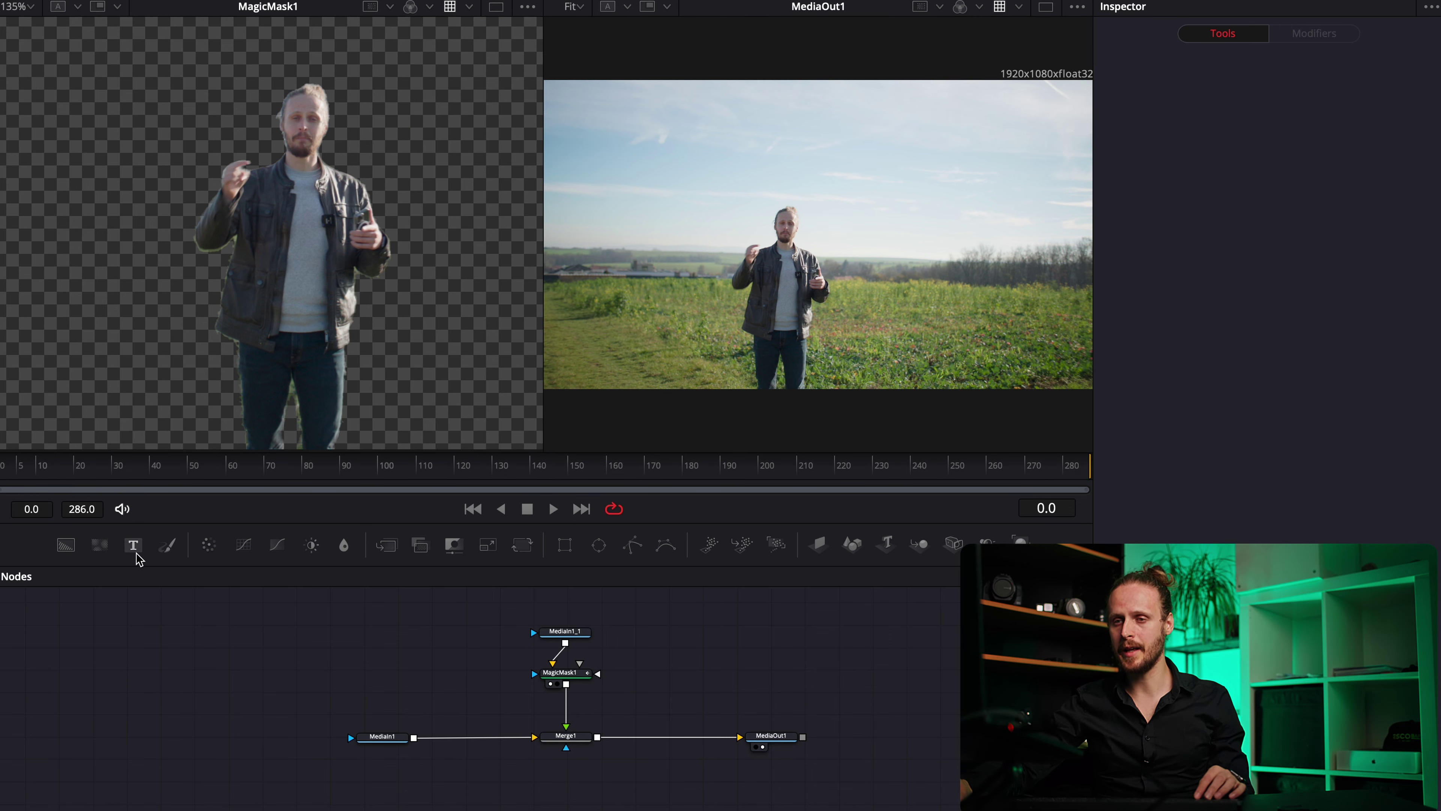
# Step: Add a Text node merged over the MediaIn1 footage, reading 'Hey Everyone'
pyautogui.moveTo(135, 558); pyautogui.dragTo(431, 738)
pyautogui.click(475, 672)
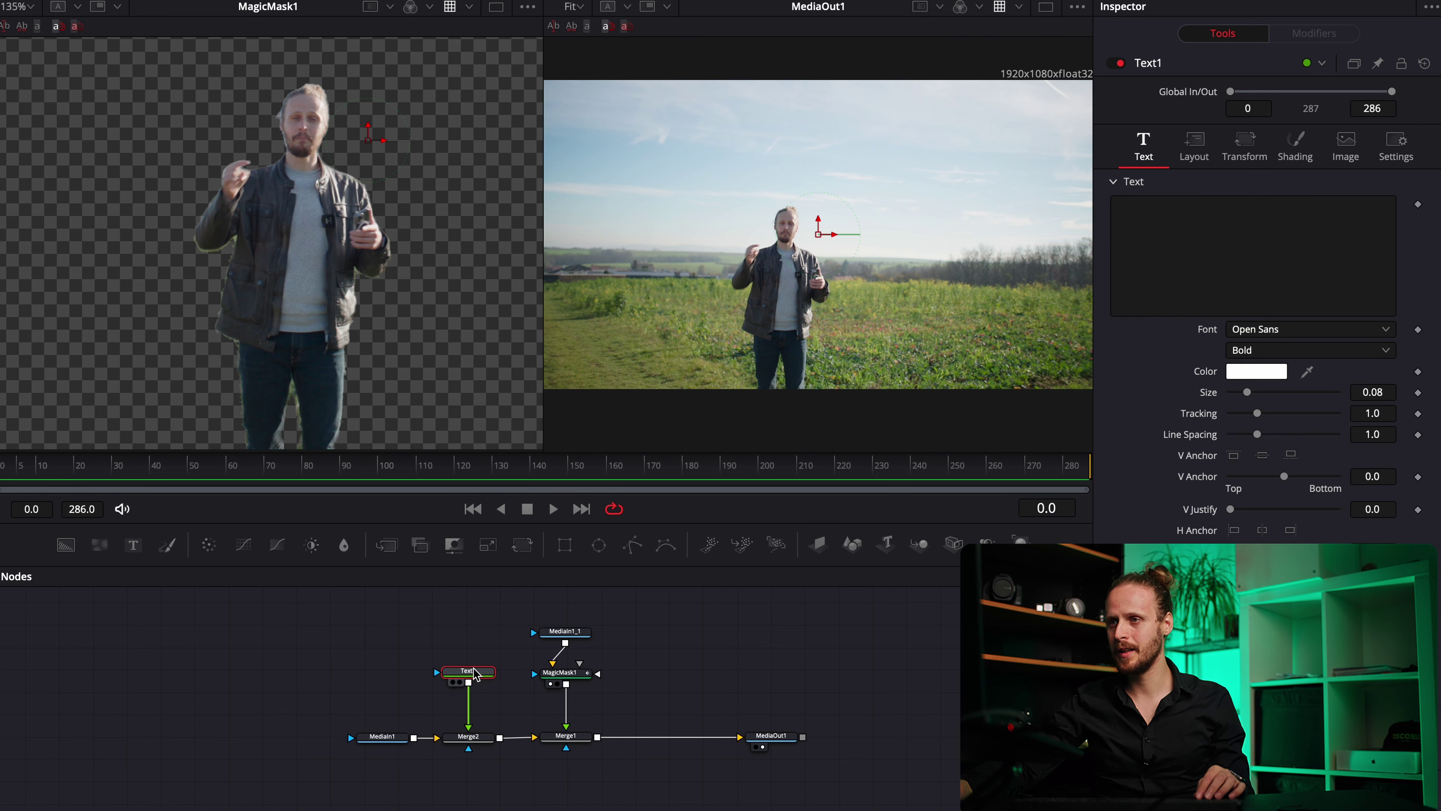
pyautogui.click(1187, 261)
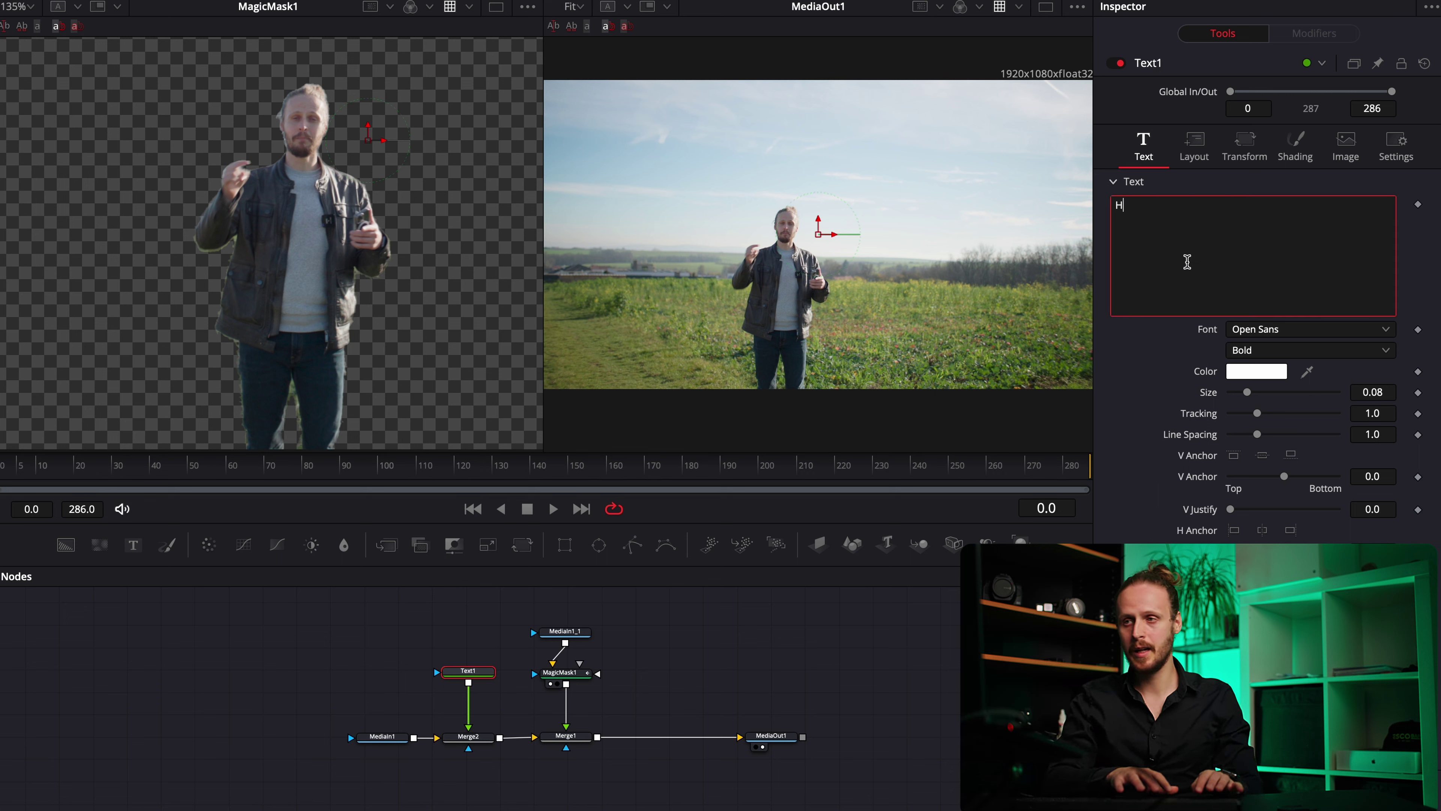
pyautogui.write('Hey Every')
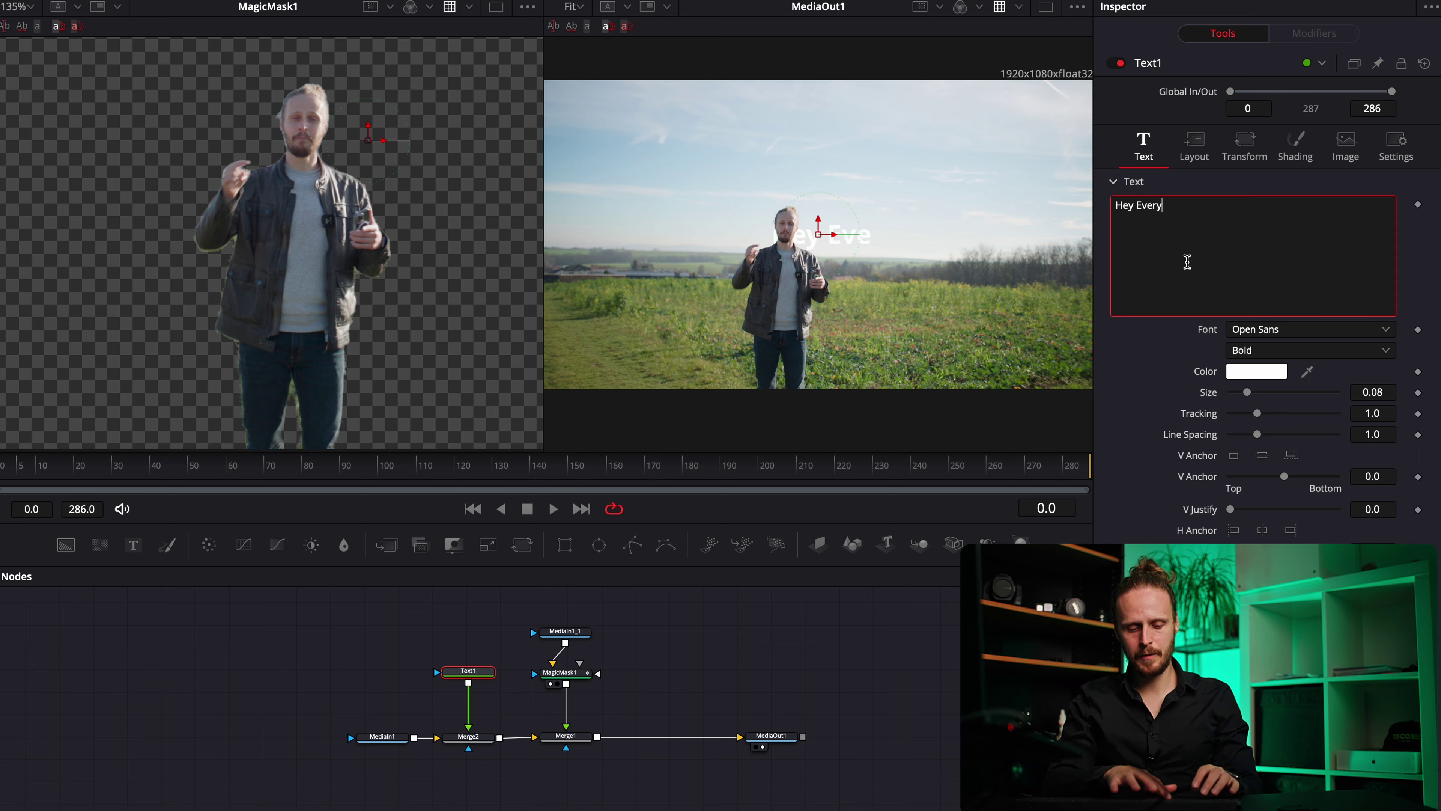
pyautogui.write('one')
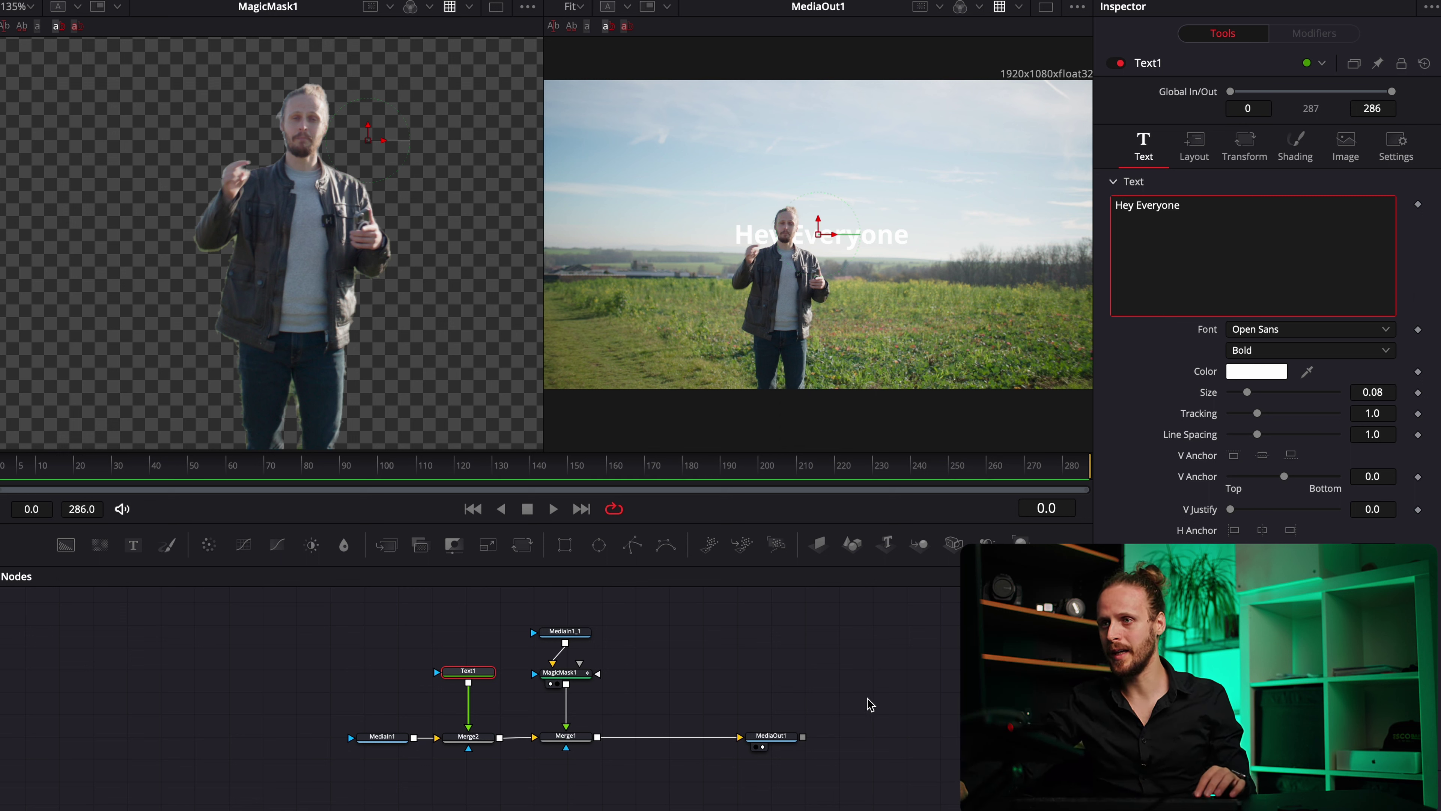
# Step: Enlarge the title to about 0.17, colour it black, and place it in the sky above the man
pyautogui.moveTo(821, 233); pyautogui.dragTo(784, 236)
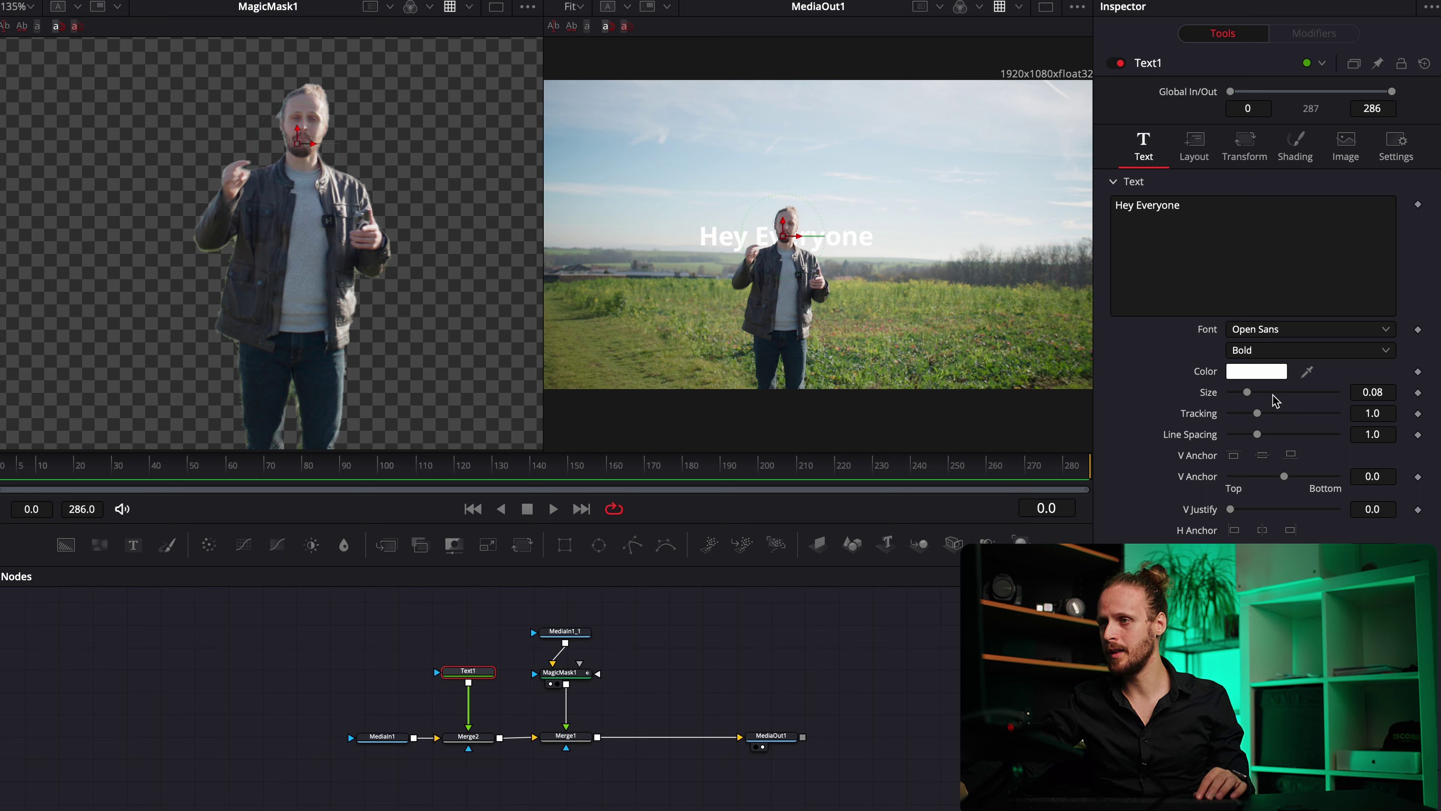
pyautogui.moveTo(1249, 393); pyautogui.dragTo(1268, 392)
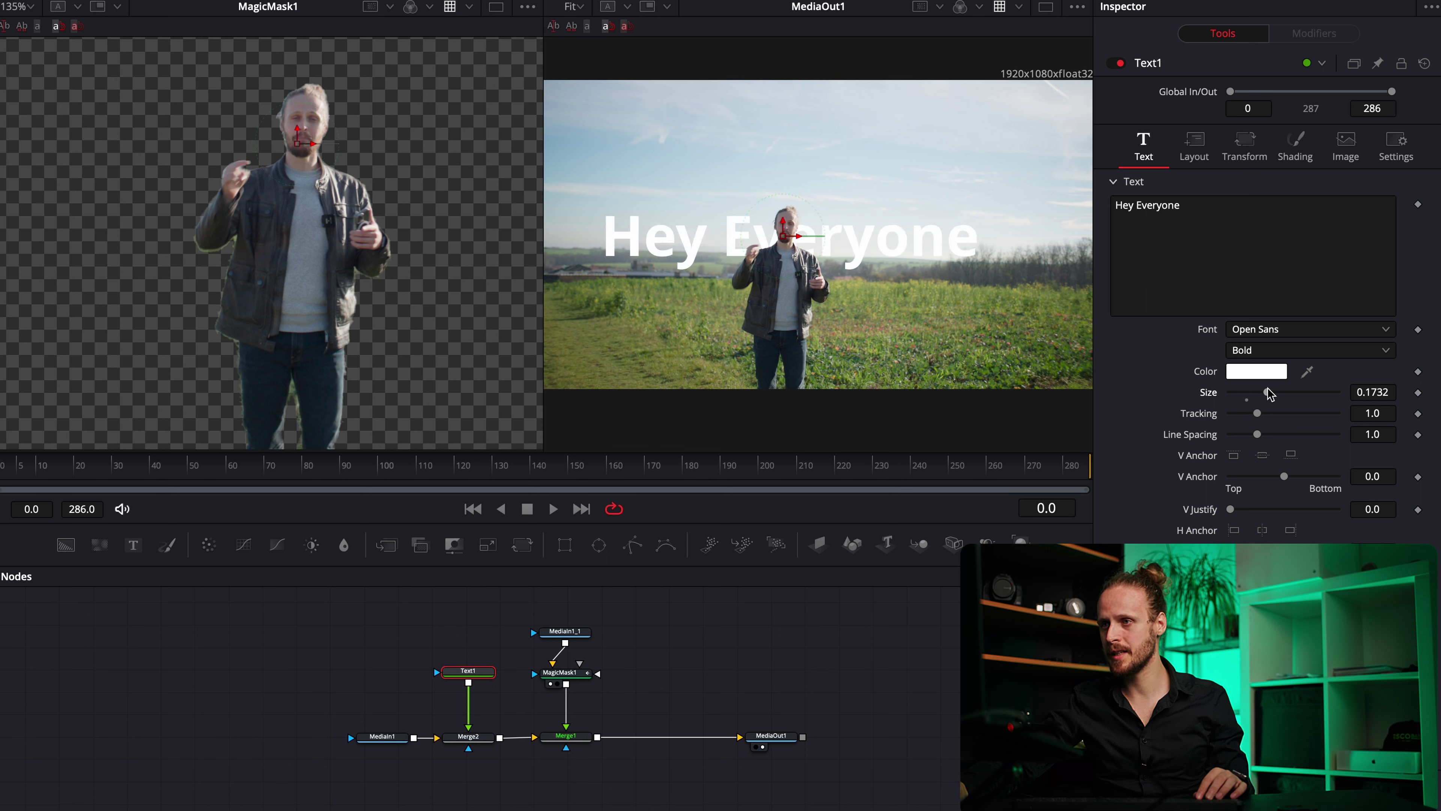
pyautogui.click(1263, 374)
pyautogui.moveTo(146, 779); pyautogui.dragTo(8, 781)
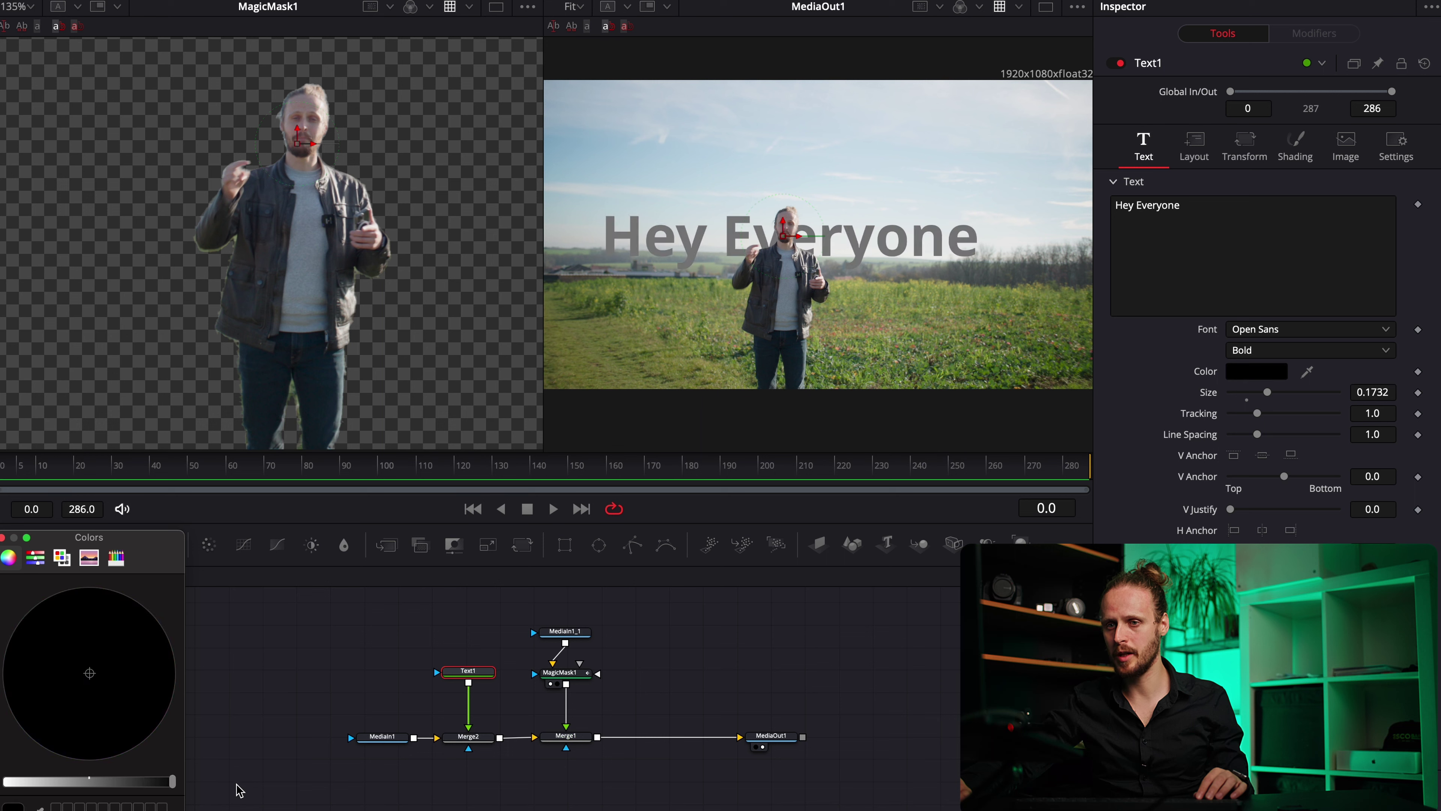
pyautogui.click(504, 674)
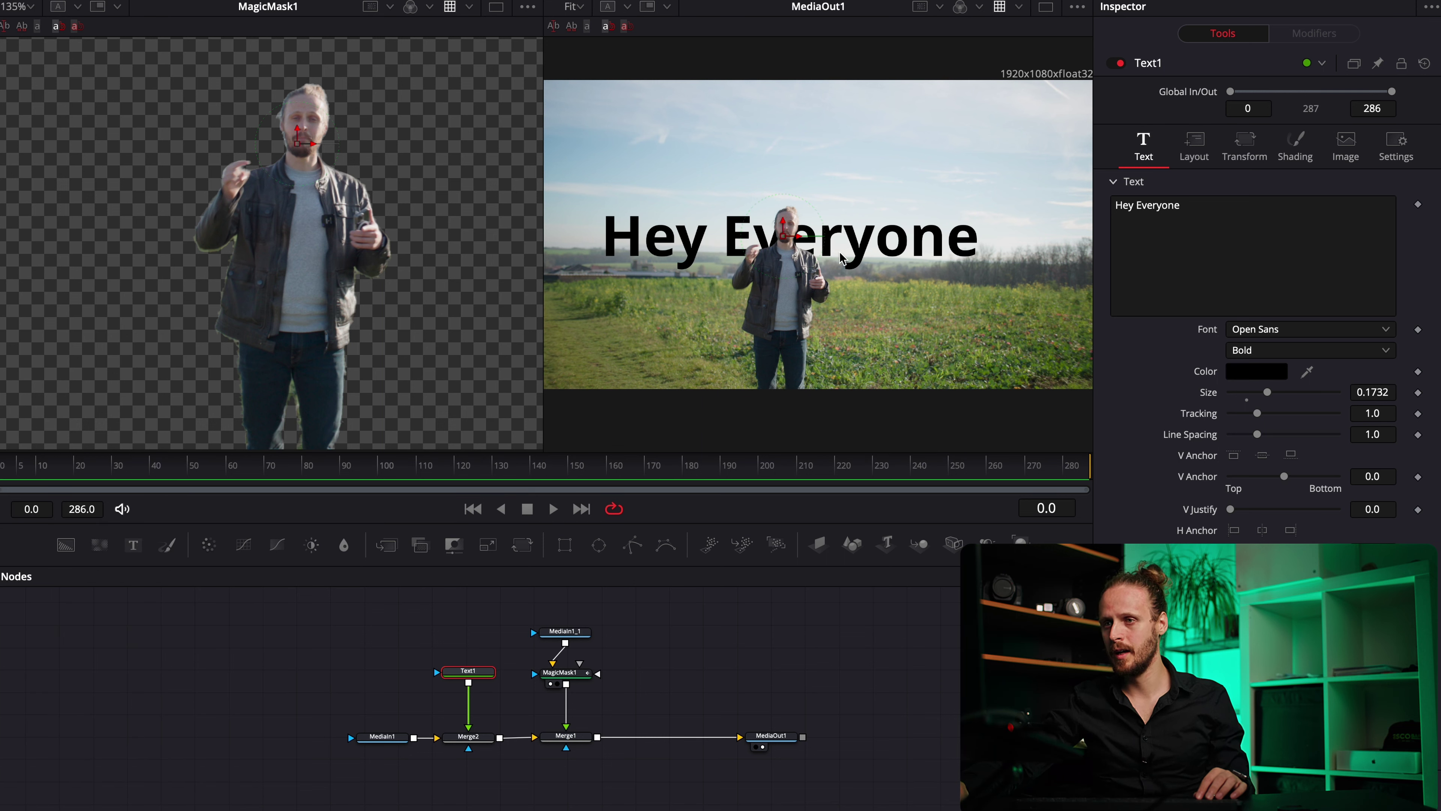
pyautogui.moveTo(786, 242); pyautogui.dragTo(790, 227)
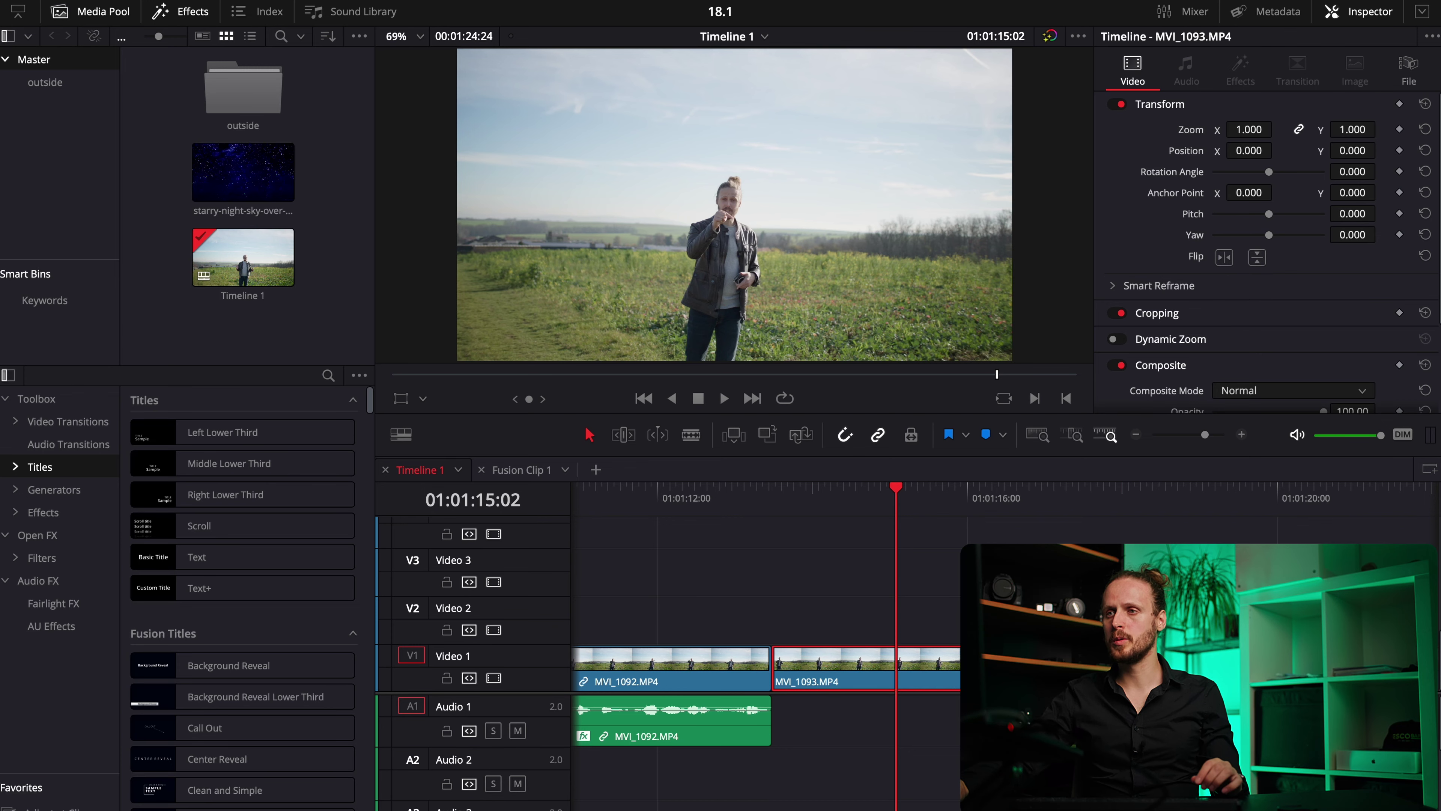
# Step: Switch to the Color page, reposition node 01, and show the primary colour wheels
pyautogui.hotkey('shift', '6')
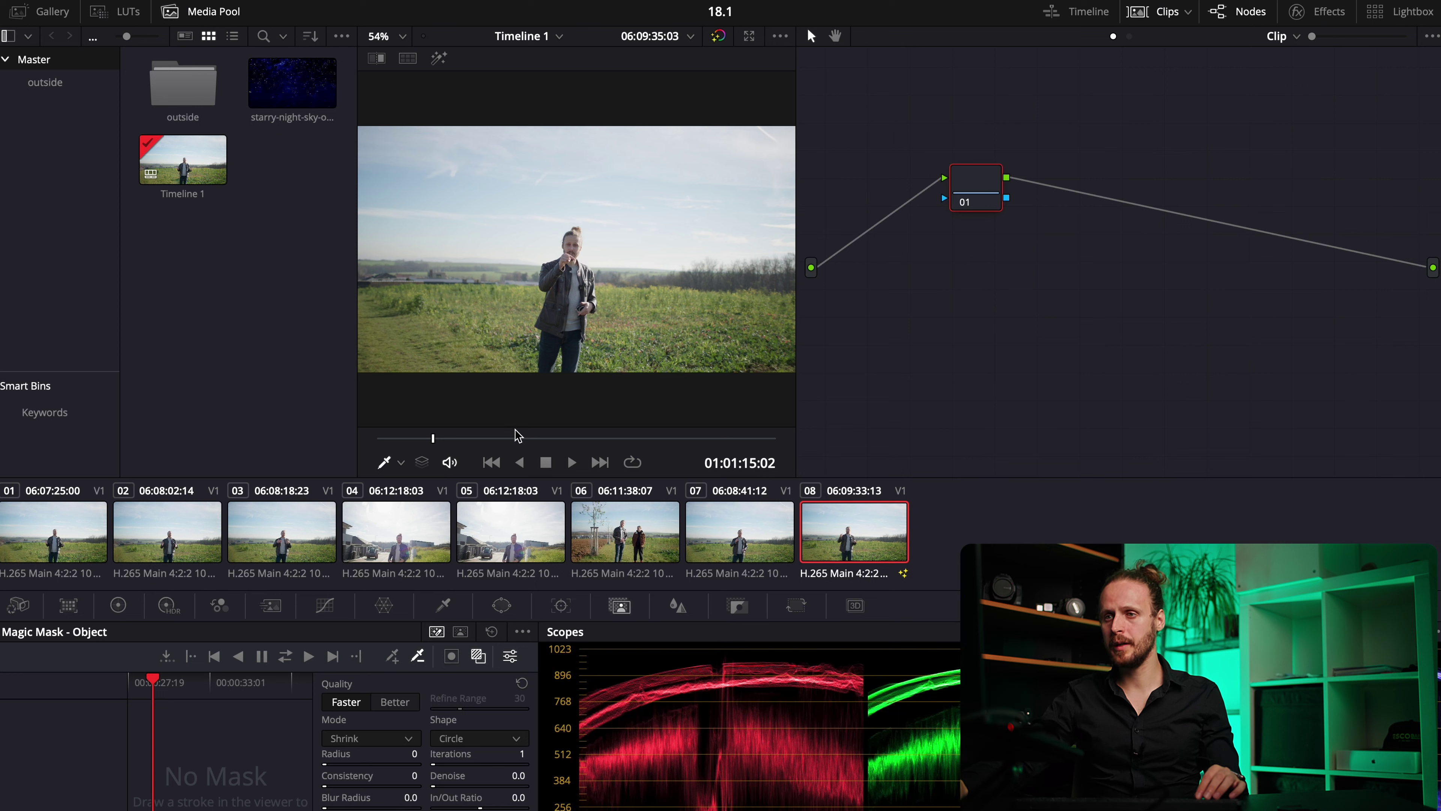
pyautogui.moveTo(965, 190); pyautogui.dragTo(900, 187)
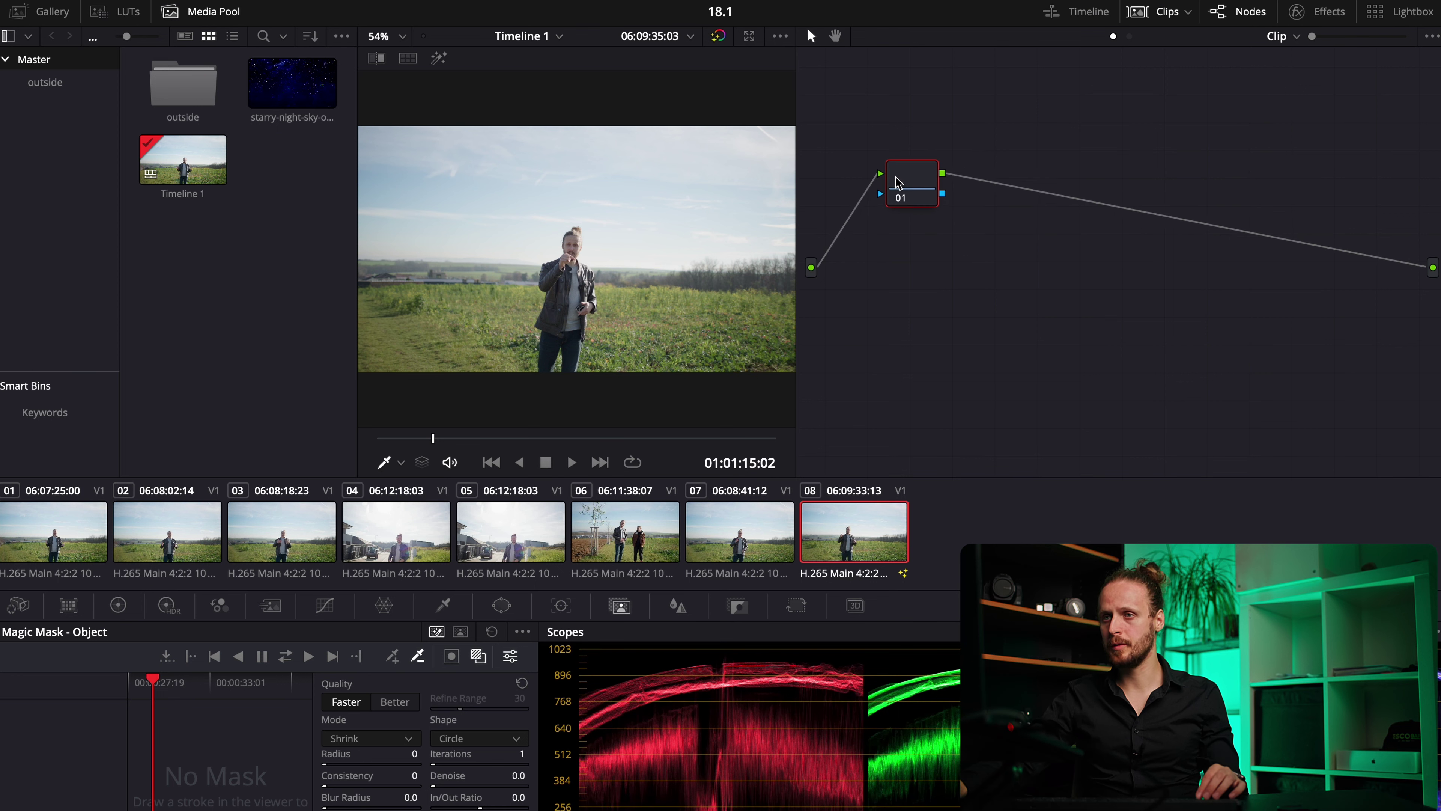
pyautogui.click(118, 605)
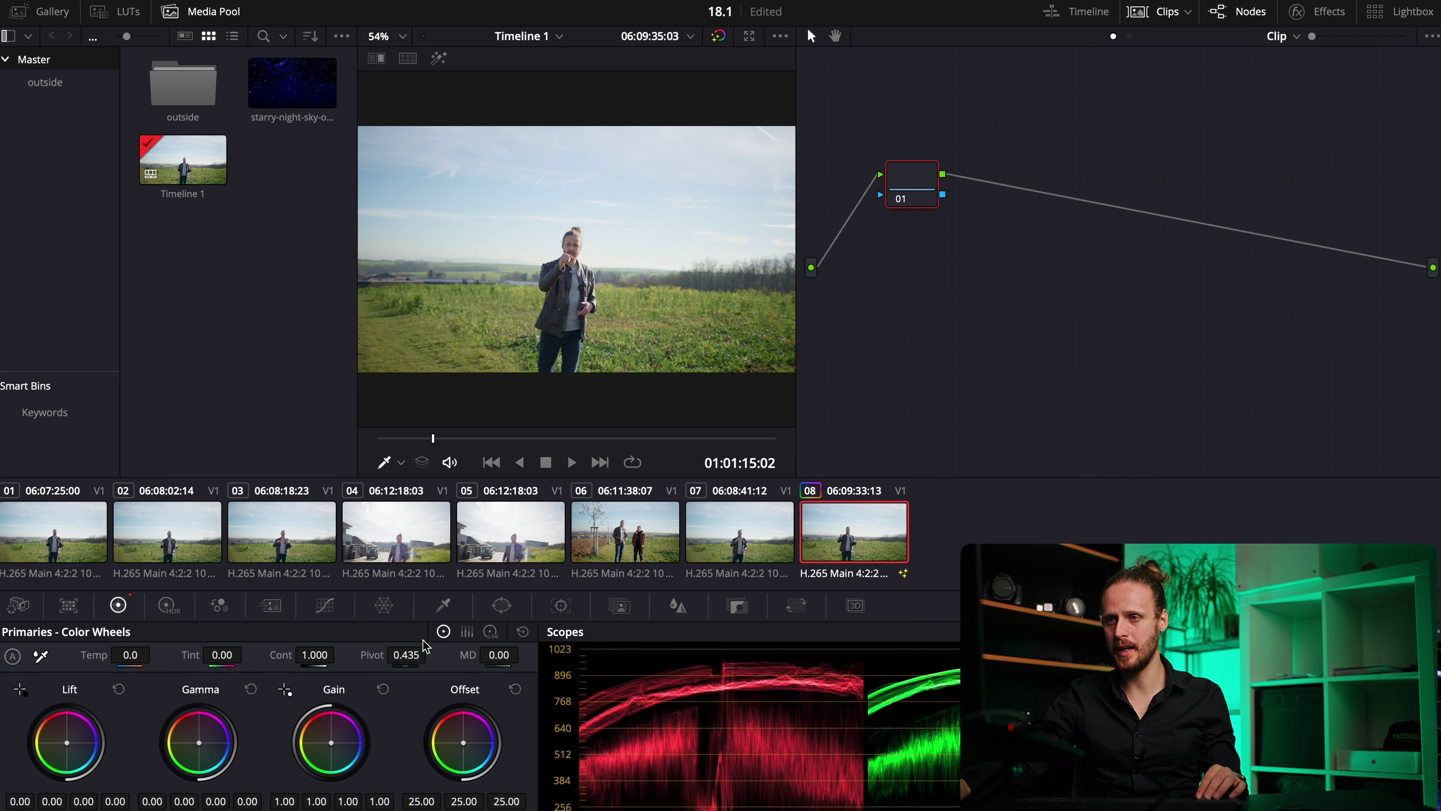
# Step: Add node 02 with a raised custom curve to brighten the clip, then add node 03
pyautogui.hotkey('alt', 's')
pyautogui.click(340, 606)
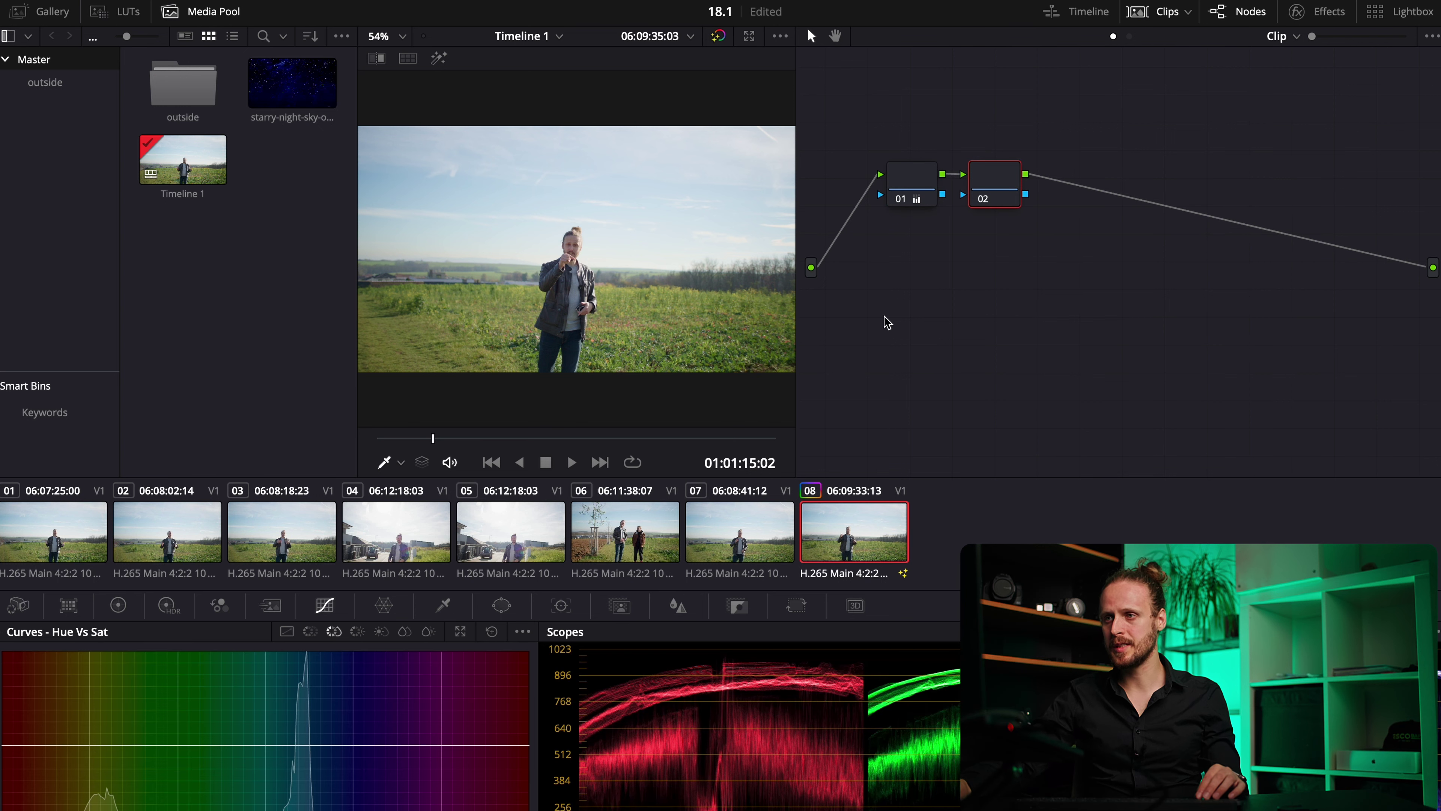
pyautogui.moveTo(996, 187); pyautogui.dragTo(1001, 188)
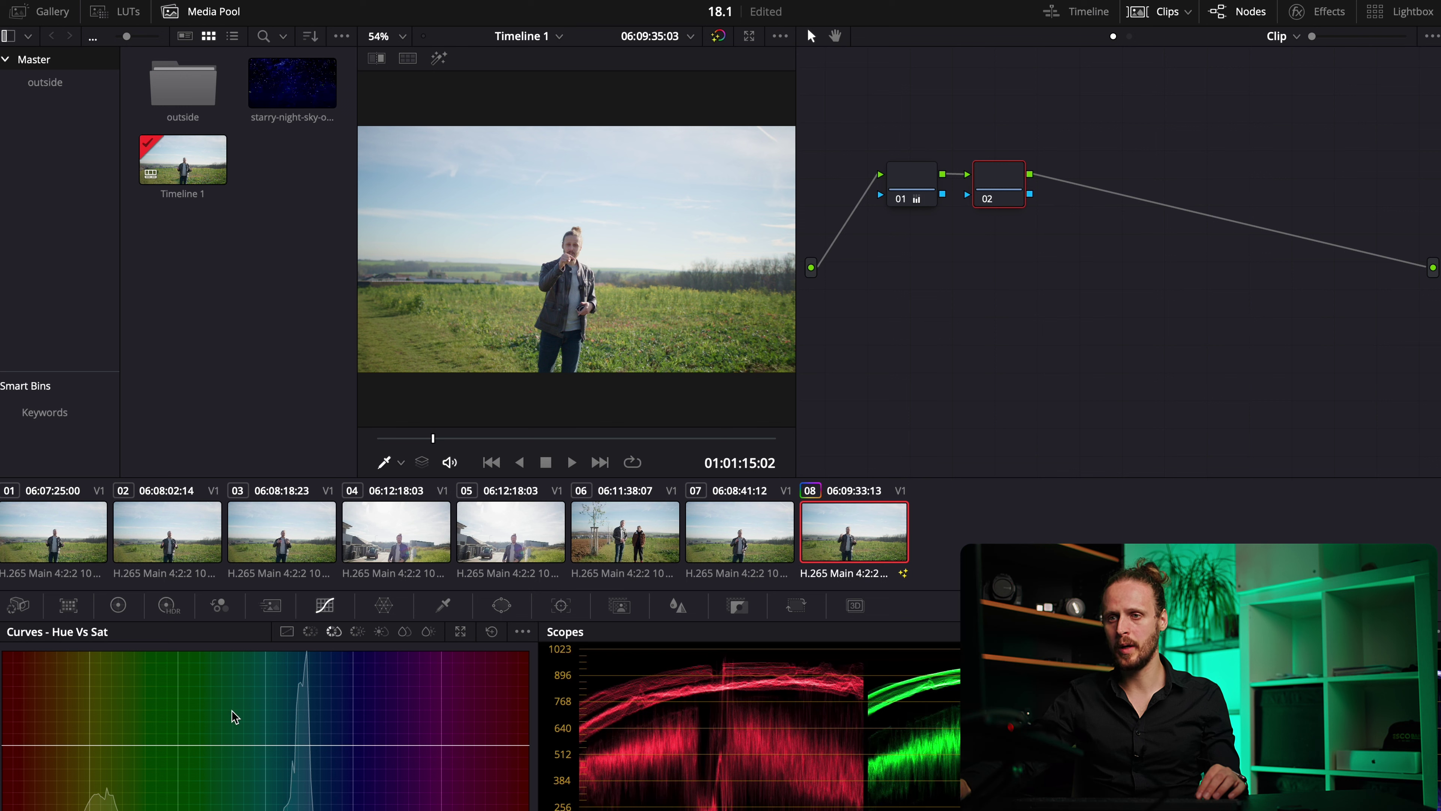
pyautogui.click(287, 632)
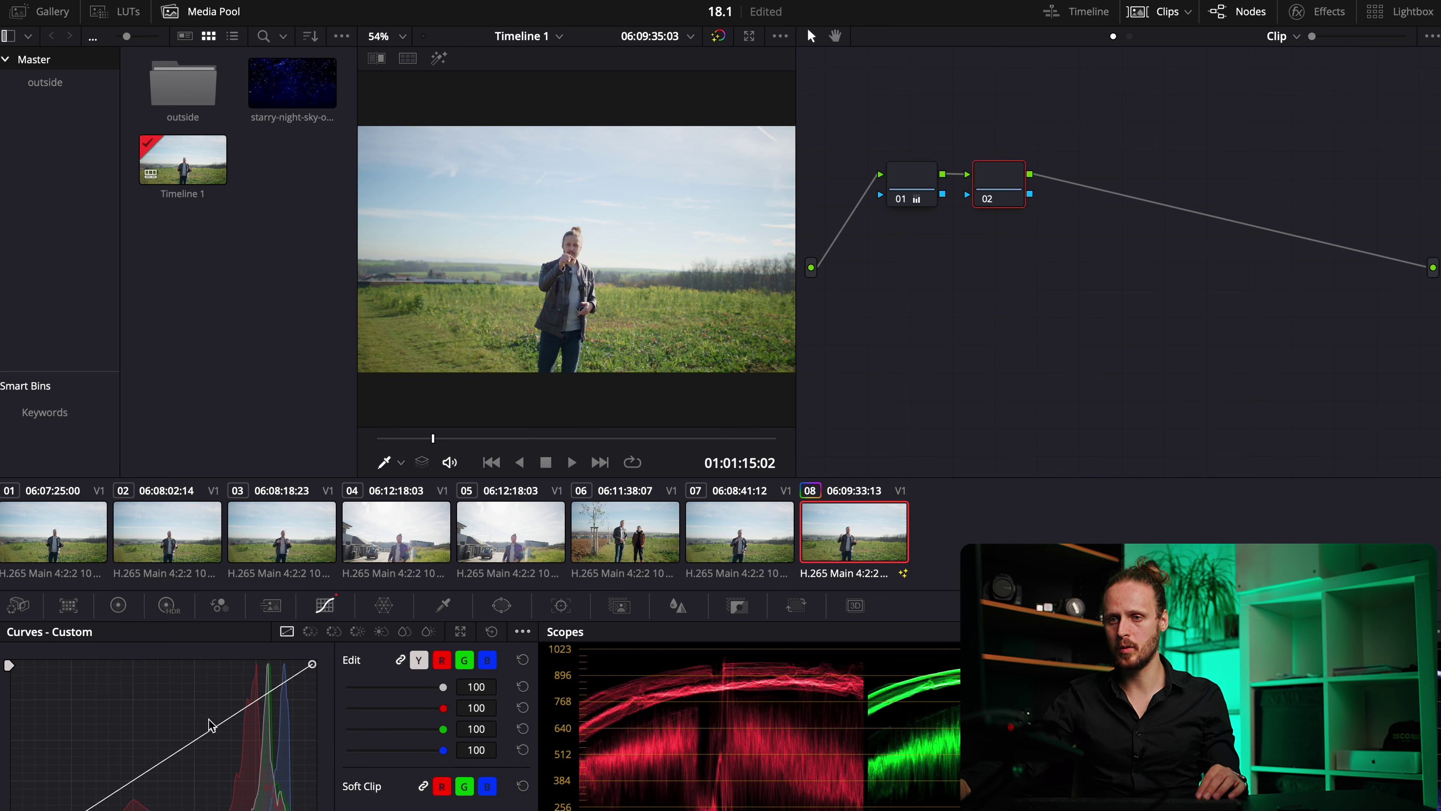
pyautogui.moveTo(211, 726); pyautogui.dragTo(122, 810)
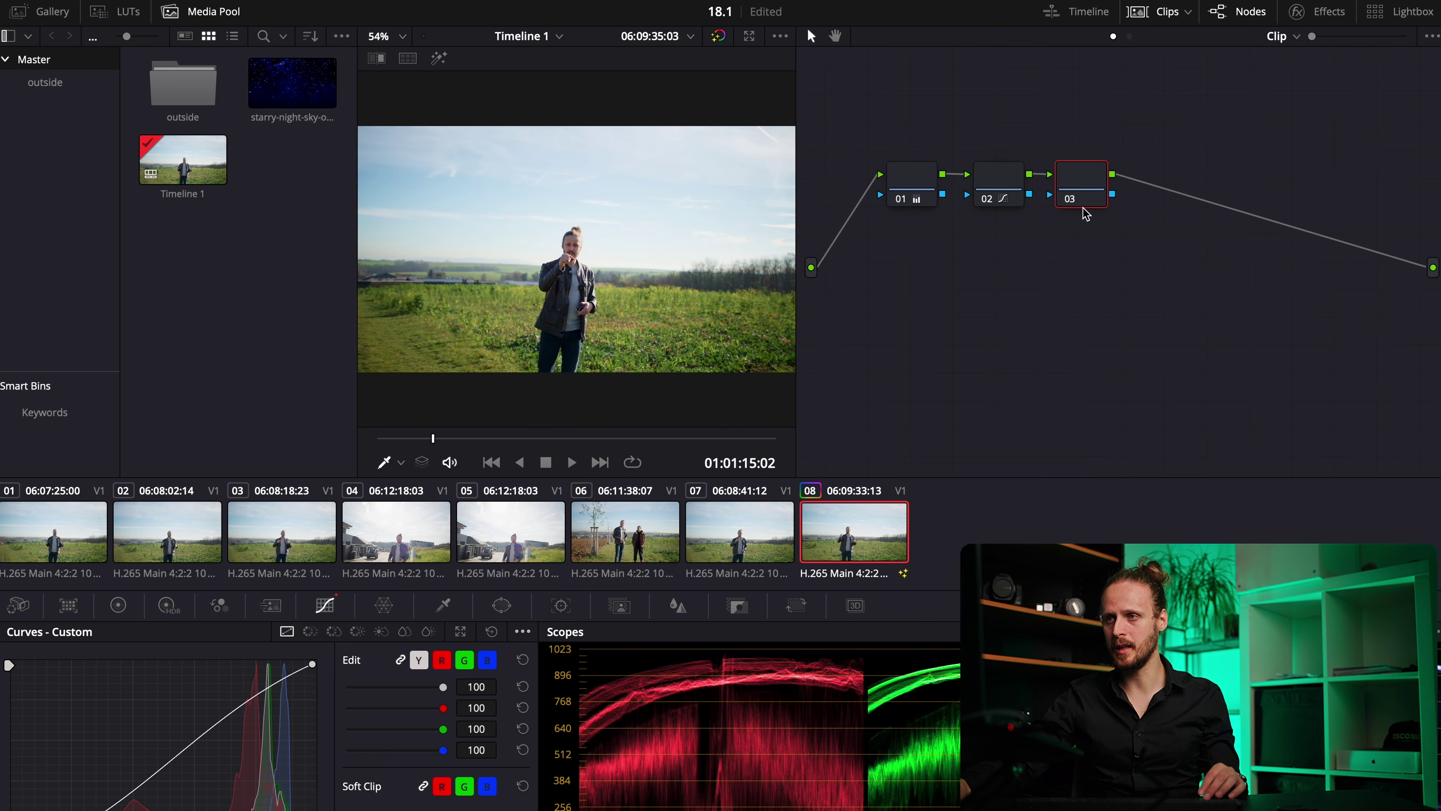
pyautogui.hotkey('alt', 's')
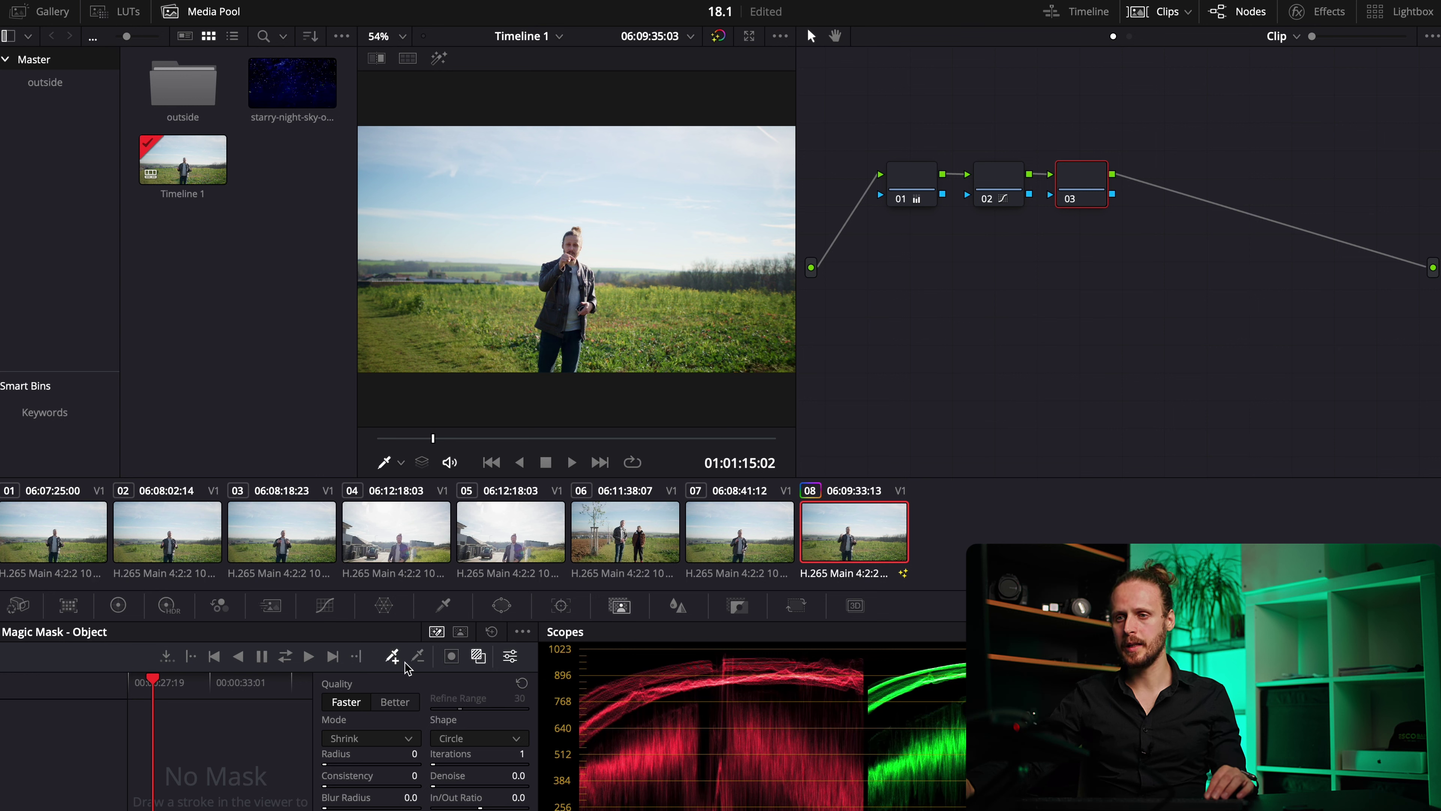
# Step: Paint a Magic Mask stroke across the sky on node 03, set Quality to Better, and track it
pyautogui.moveTo(370, 232)
pyautogui.mouseDown()
pyautogui.moveTo(399, 158)
pyautogui.moveTo(424, 227)
pyautogui.moveTo(488, 172)
pyautogui.moveTo(509, 234)
pyautogui.moveTo(554, 179)
pyautogui.moveTo(613, 208)
pyautogui.moveTo(701, 177)
pyautogui.moveTo(716, 231)
pyautogui.moveTo(762, 187)
pyautogui.mouseUp()
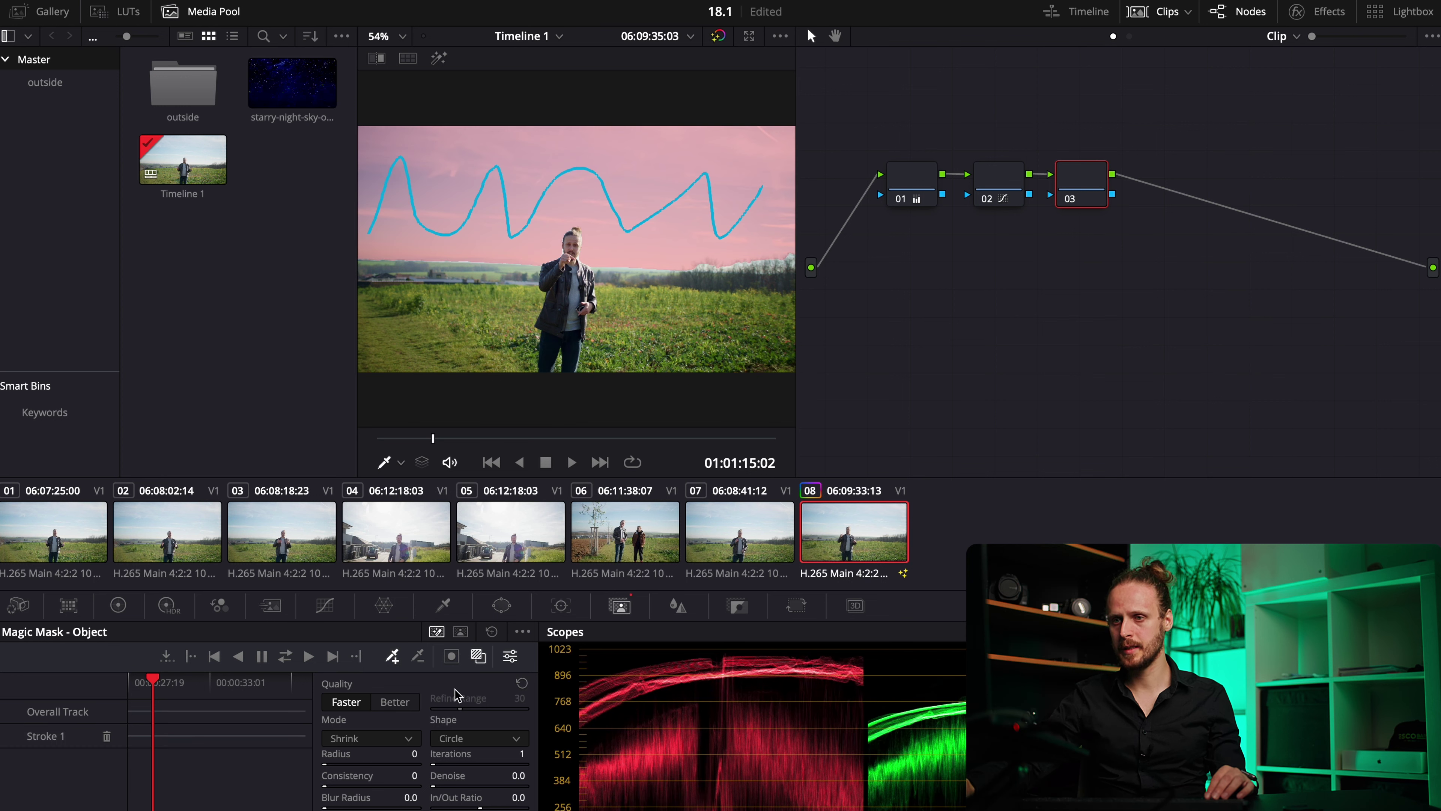
pyautogui.click(395, 702)
pyautogui.scroll(3, 620, 277)
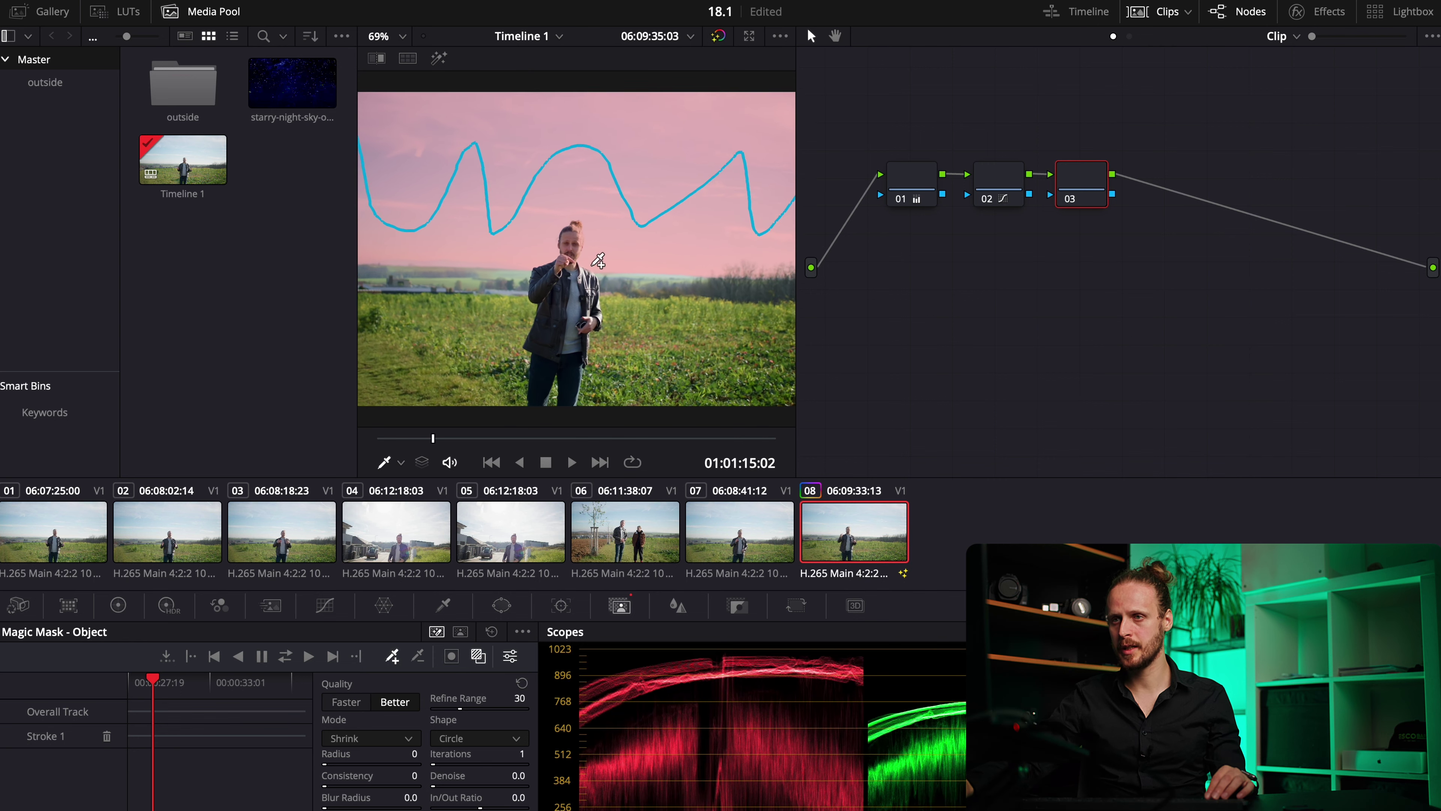
pyautogui.scroll(4, 596, 251)
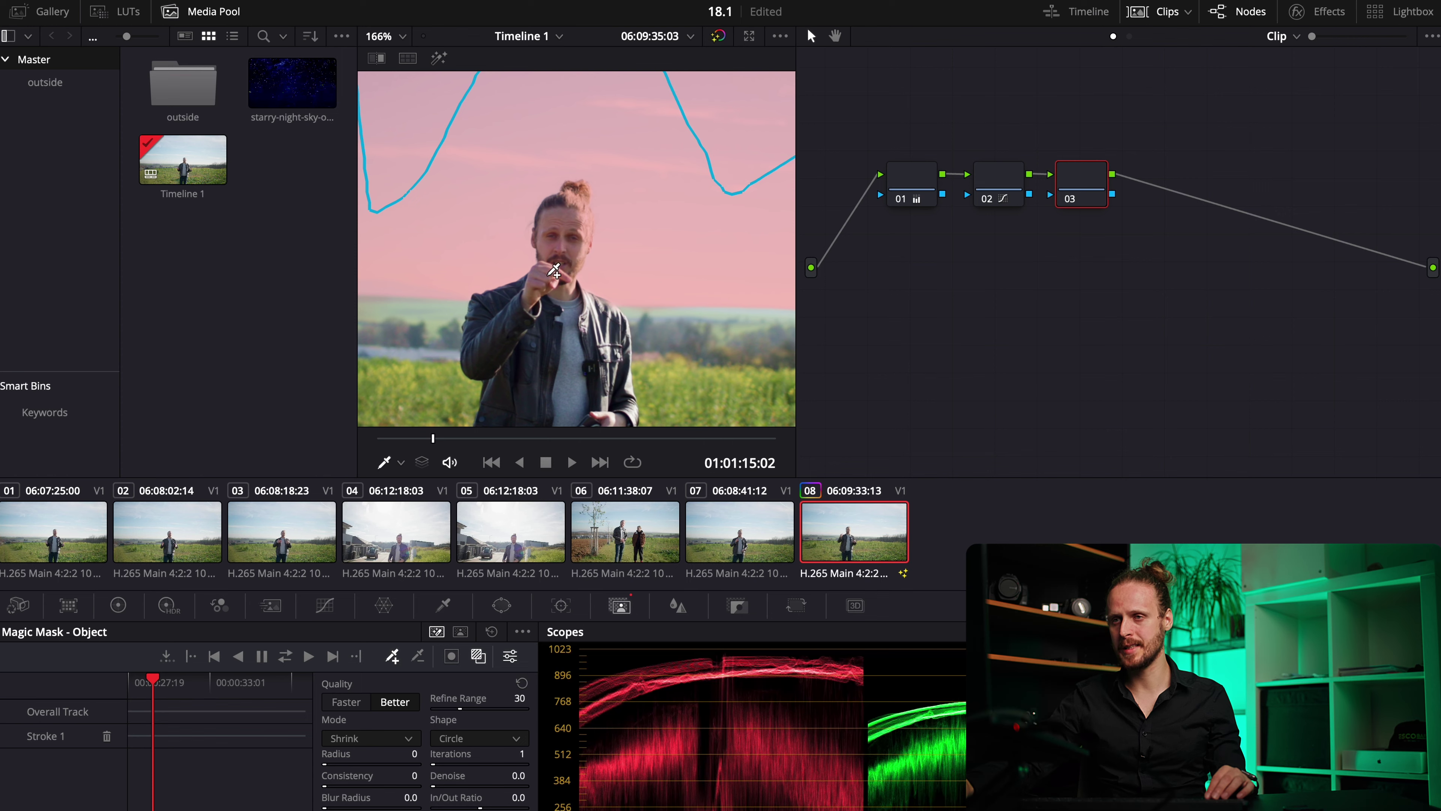
pyautogui.scroll(-4, 554, 271)
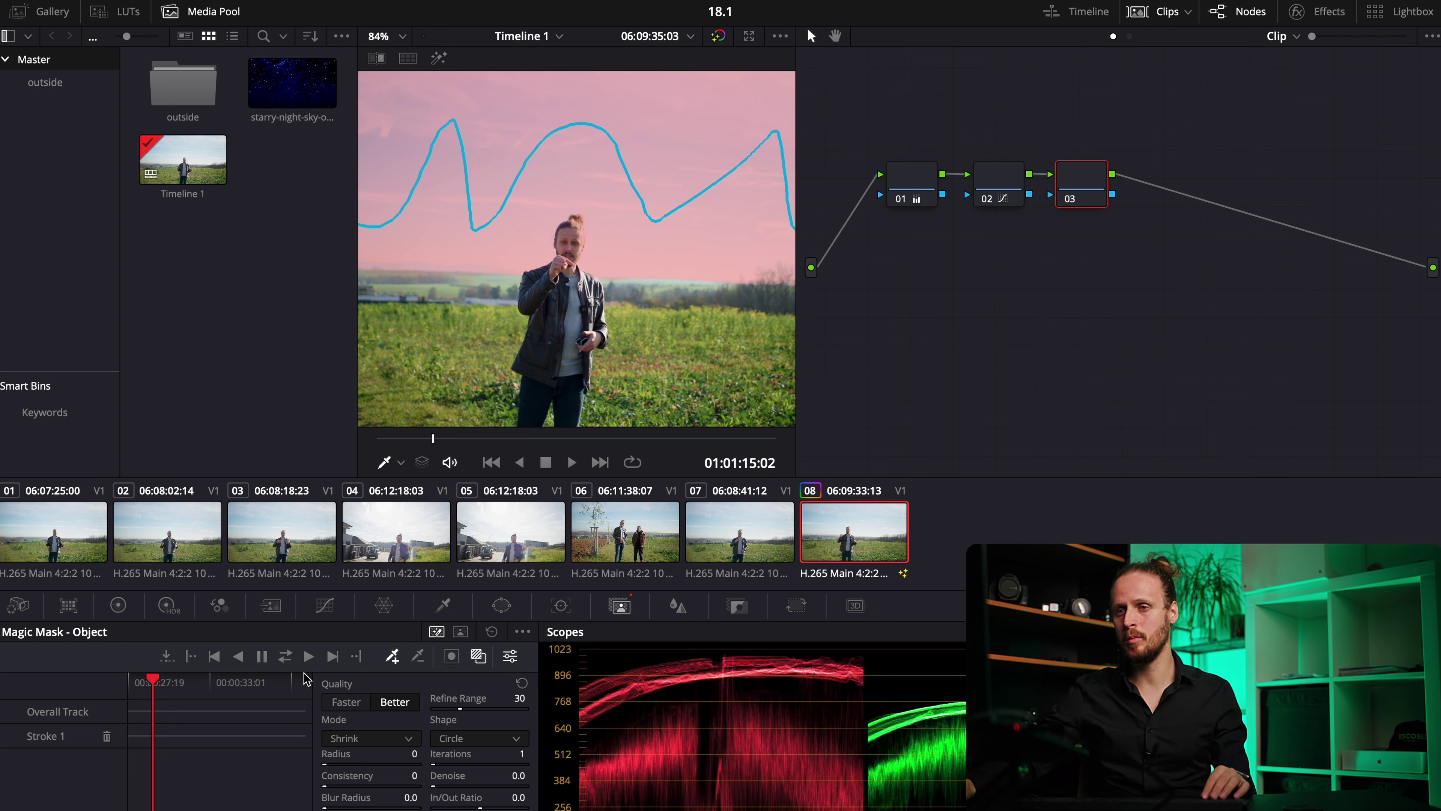
pyautogui.click(285, 658)
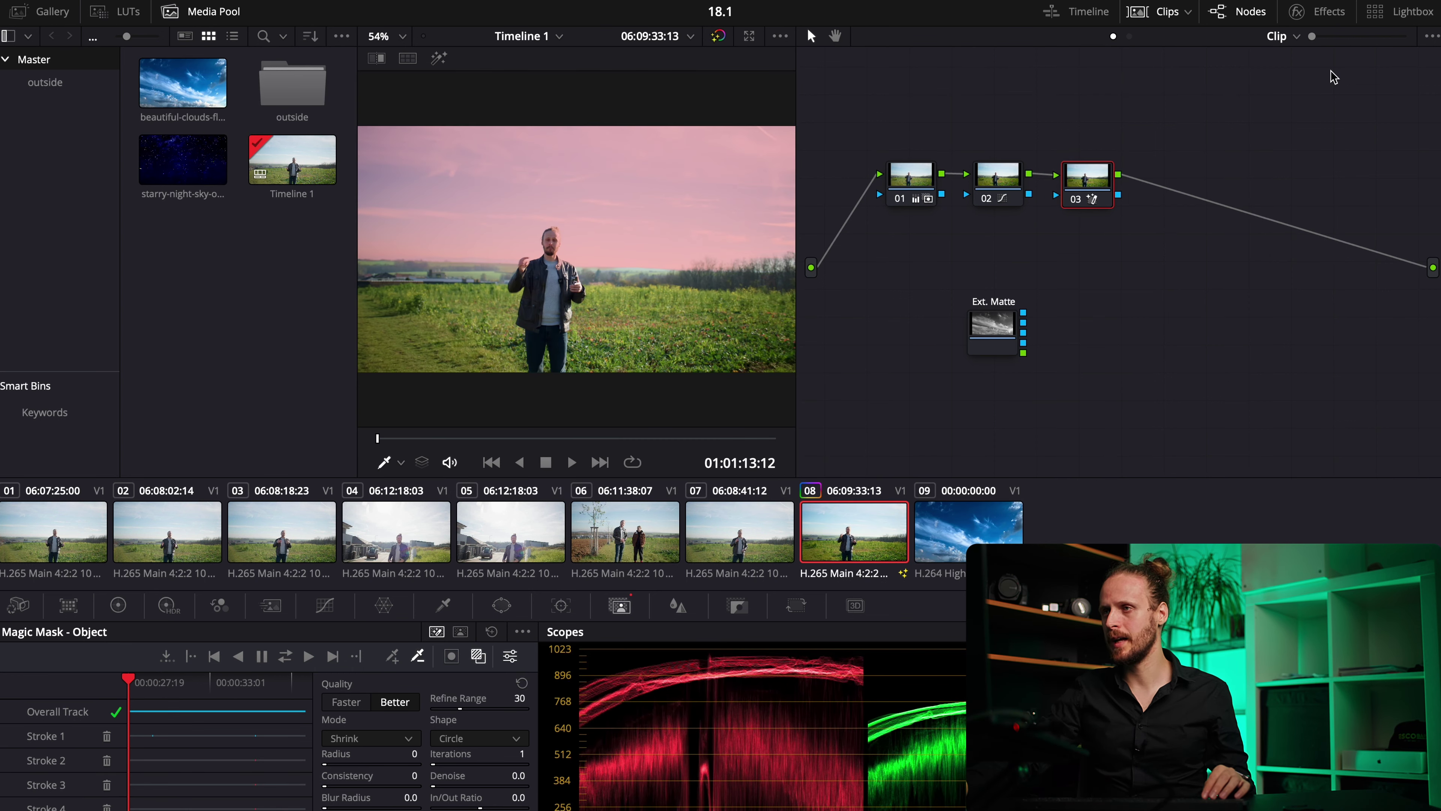
# Step: Search the Effects library for 'sky' and drop Sky Replacement into the chain after node 03
pyautogui.click(1324, 15)
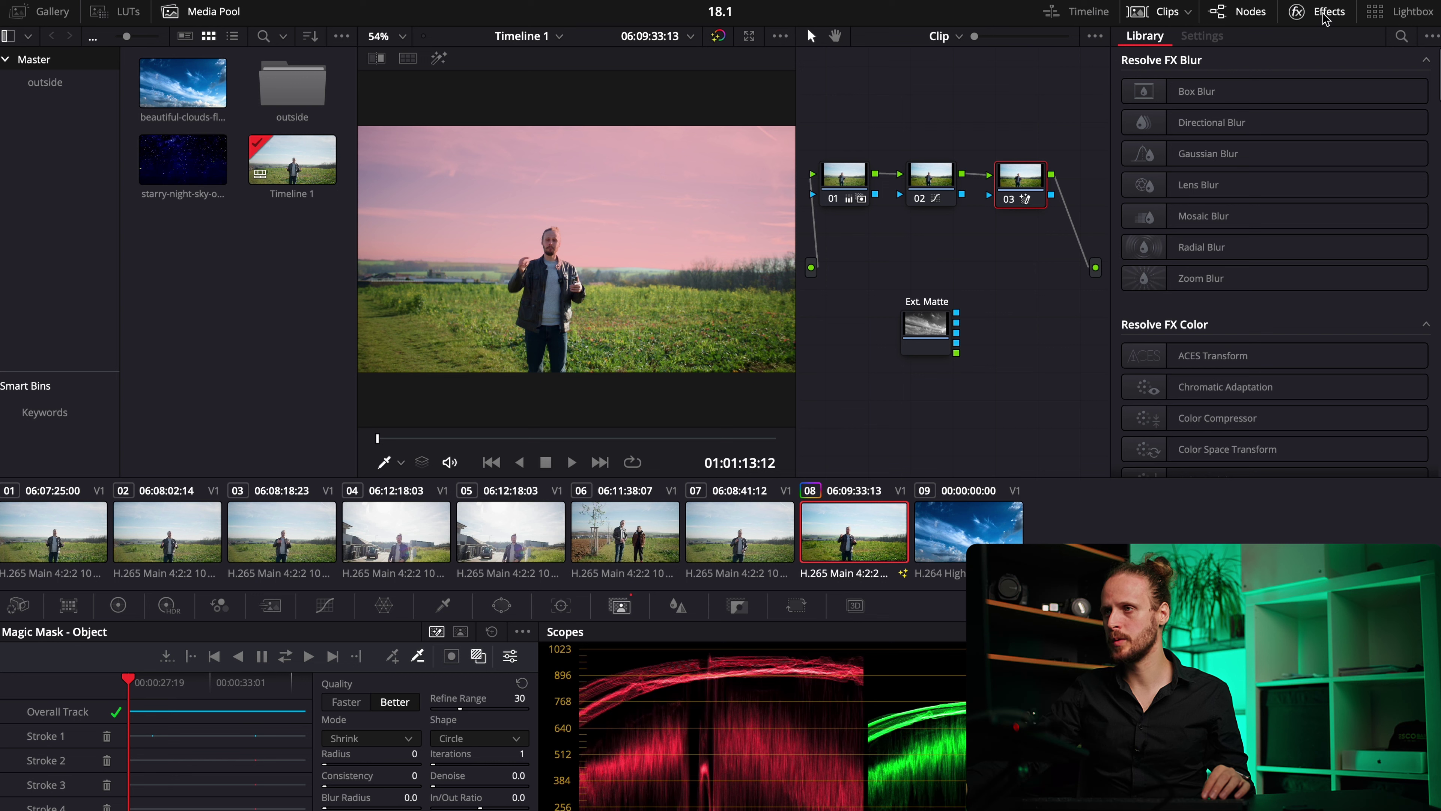
pyautogui.click(1399, 39)
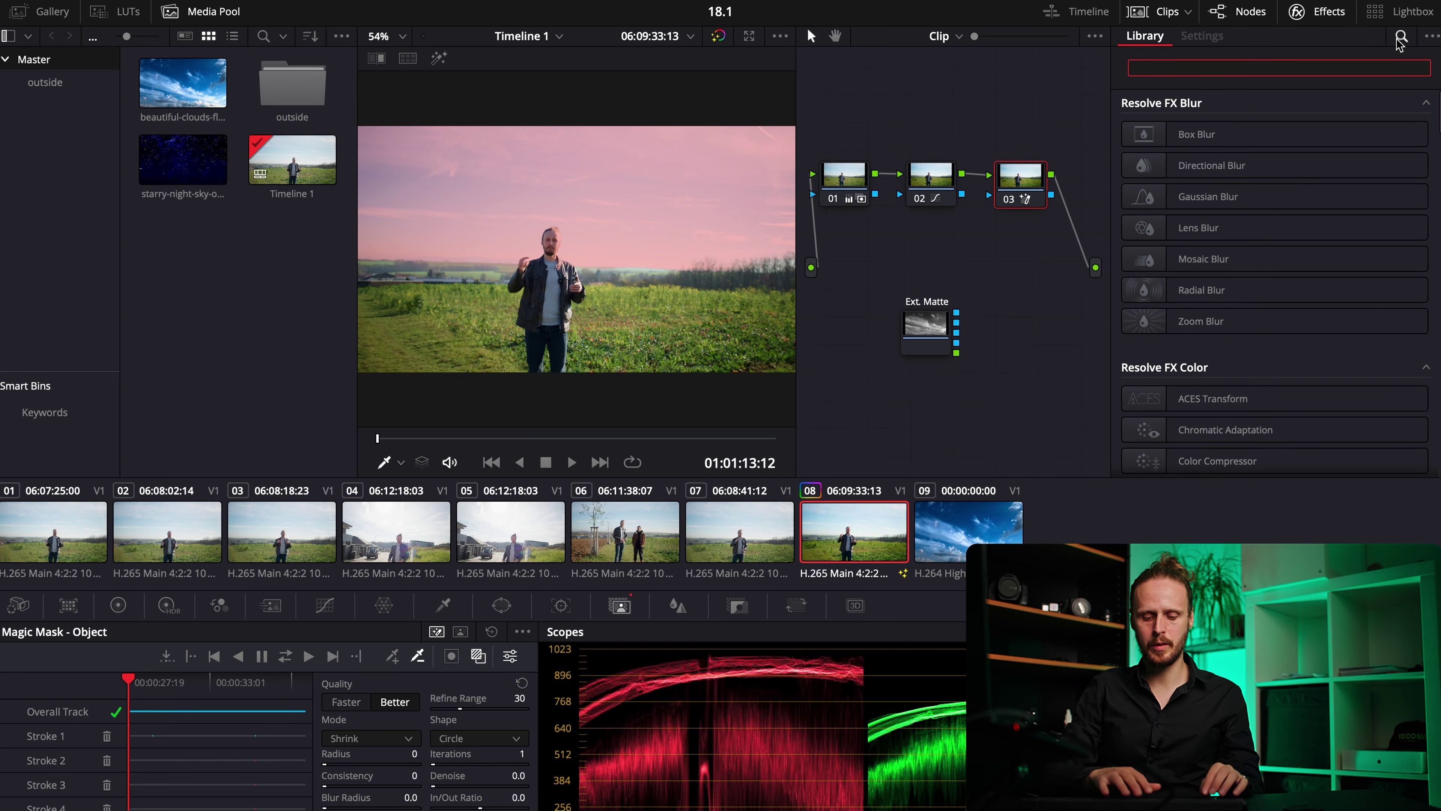
pyautogui.write('sky')
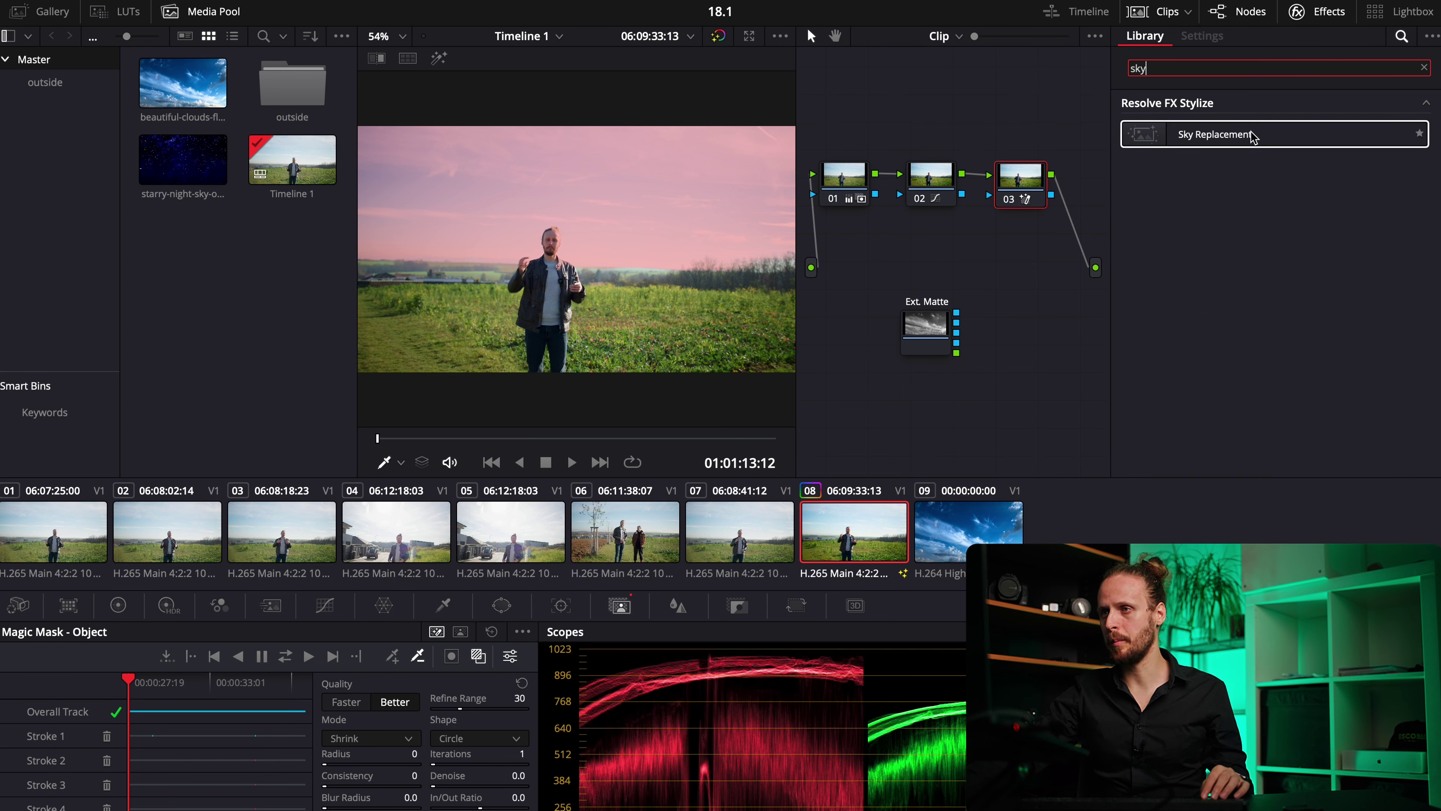
pyautogui.moveTo(1248, 135); pyautogui.dragTo(1078, 235)
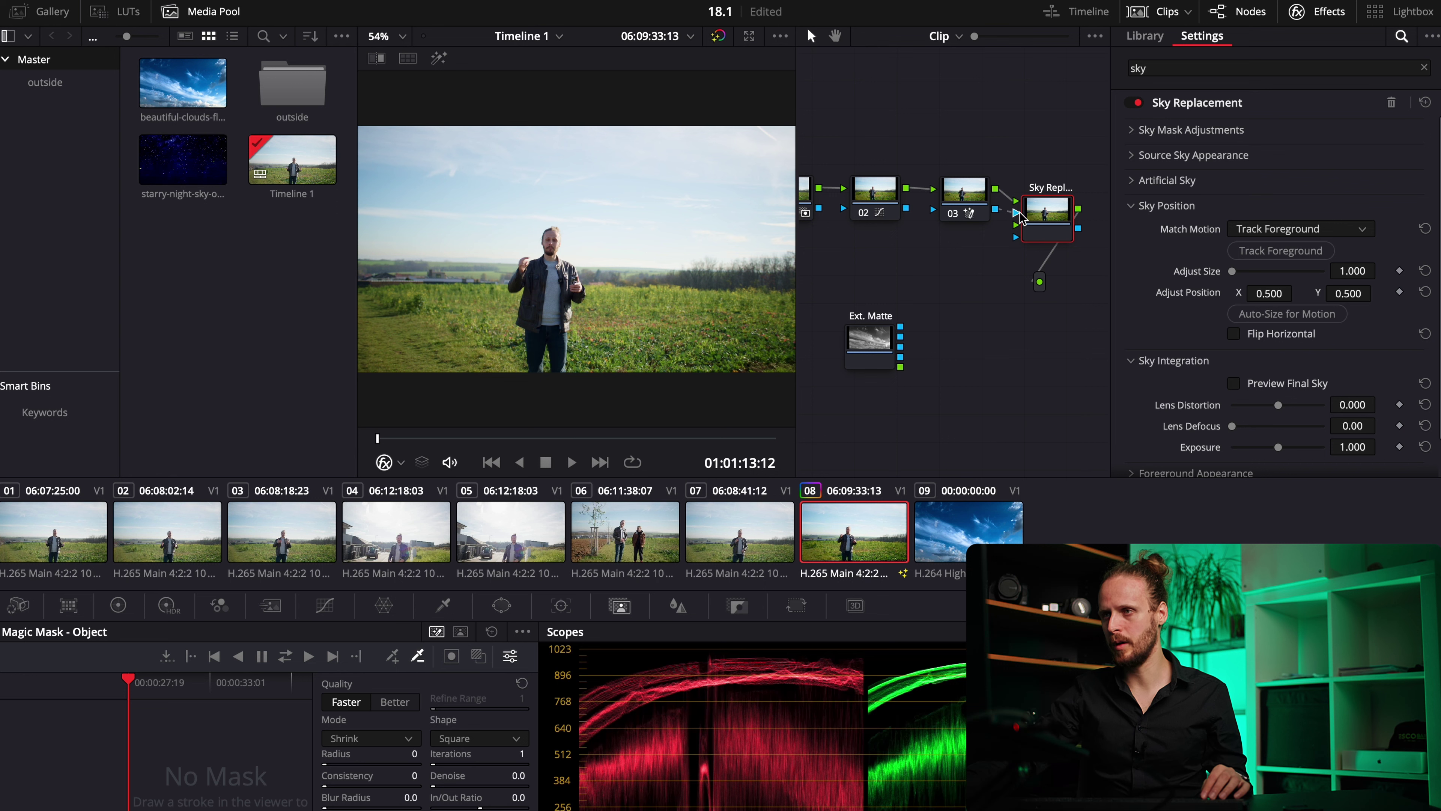
pyautogui.moveTo(1020, 216); pyautogui.dragTo(1026, 221)
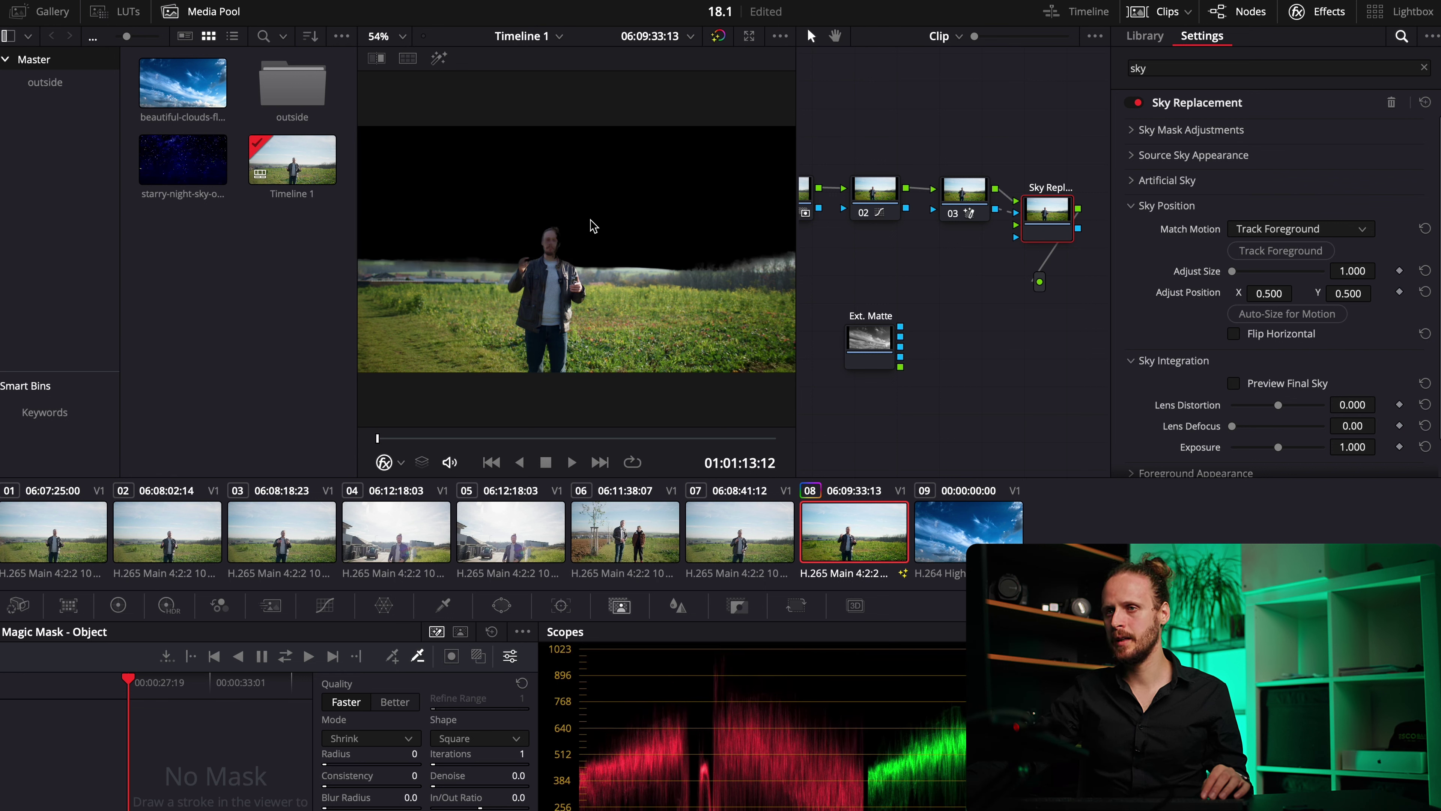
pyautogui.scroll(5, 593, 226)
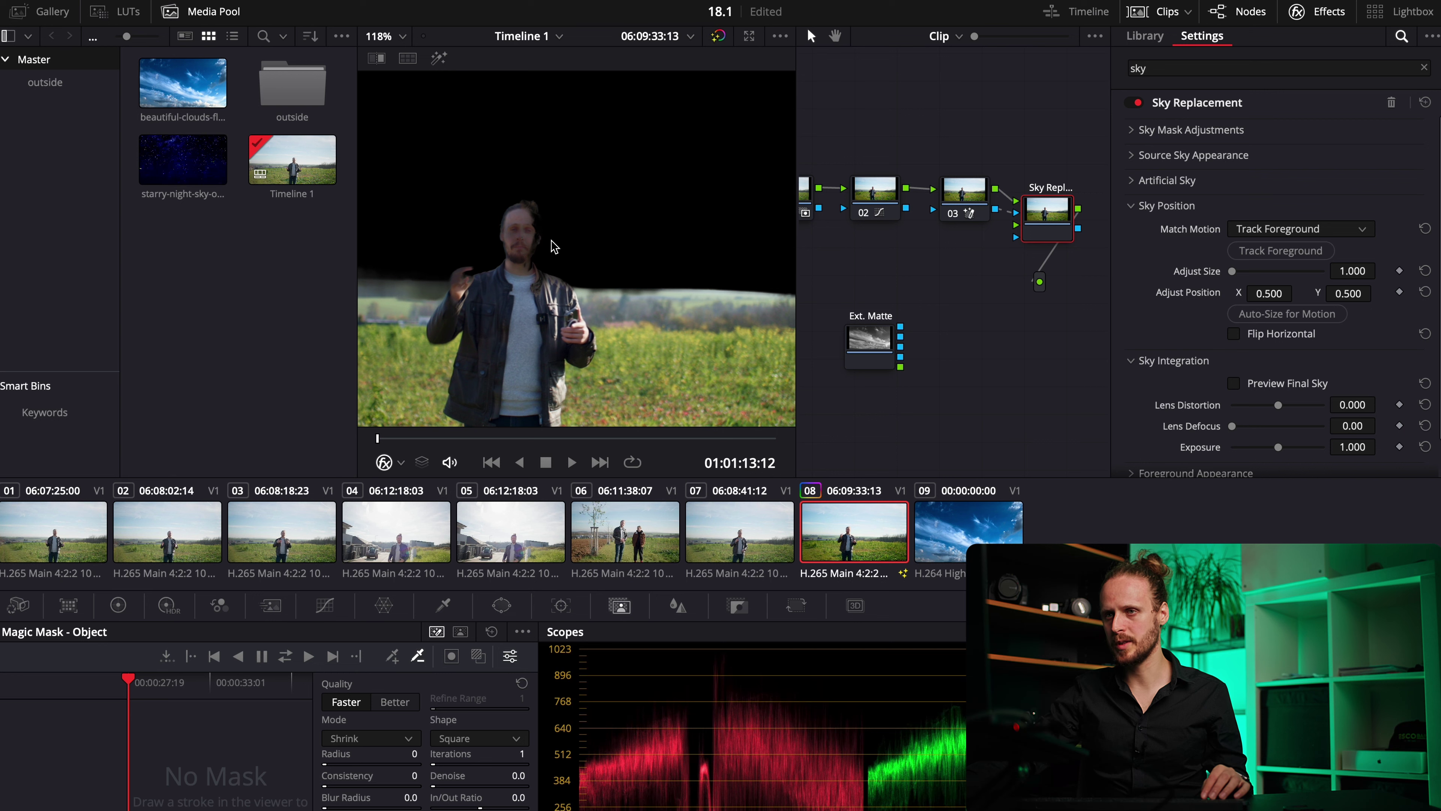
pyautogui.scroll(3, 536, 243)
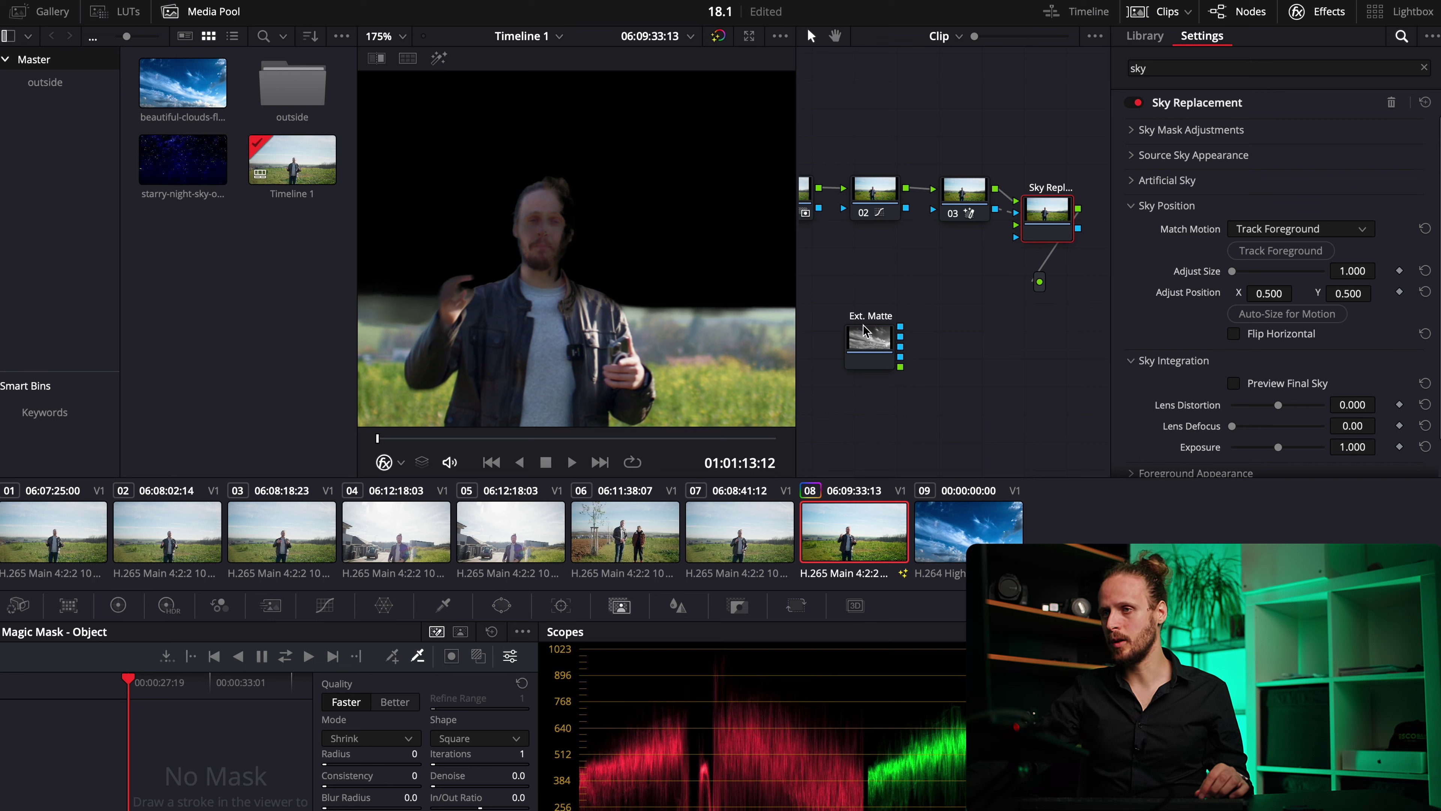
# Step: Connect the Ext. Matte output to the Sky Replacement node so the cloudy sky appears
pyautogui.click(865, 336)
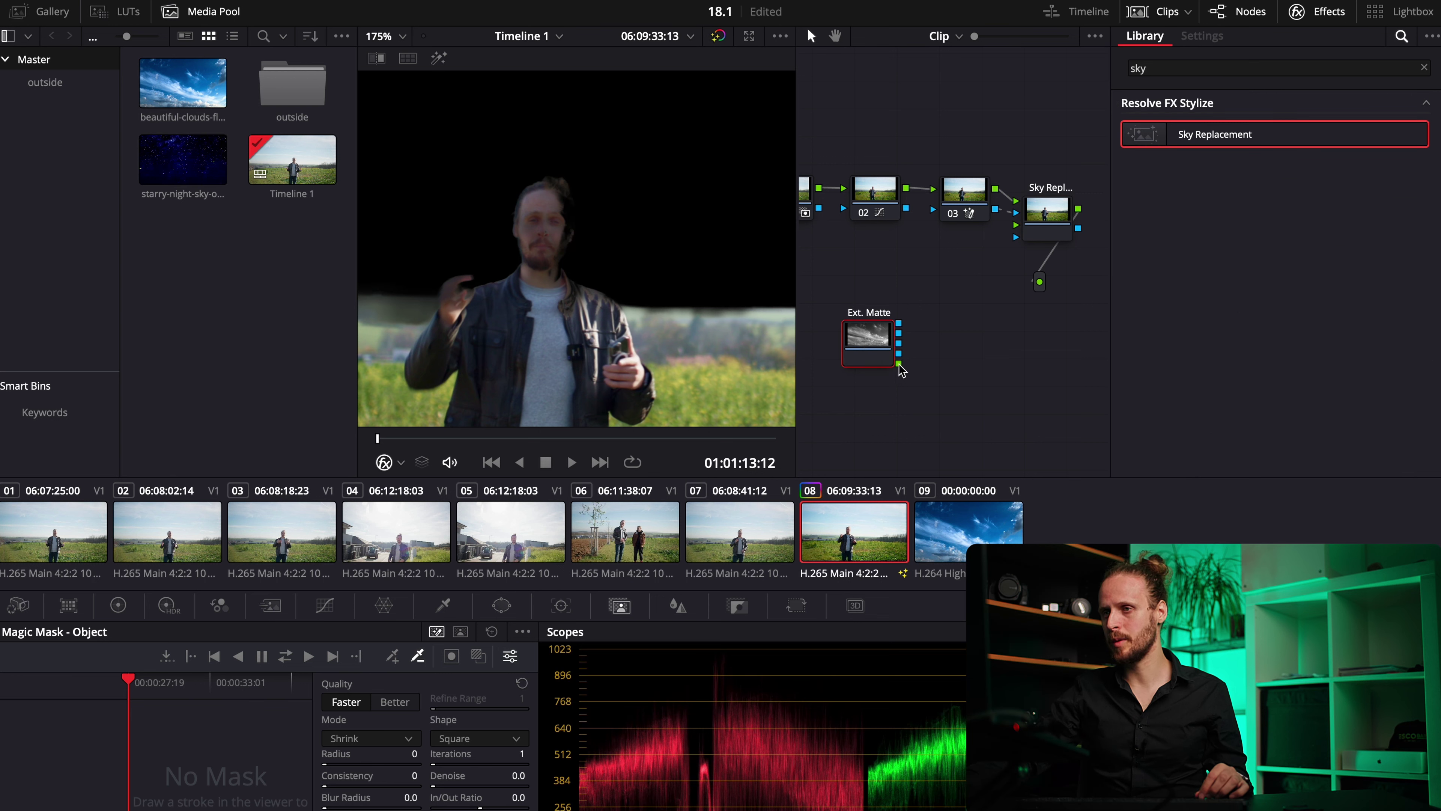
pyautogui.moveTo(944, 347); pyautogui.dragTo(1016, 228)
pyautogui.scroll(-3, 598, 304)
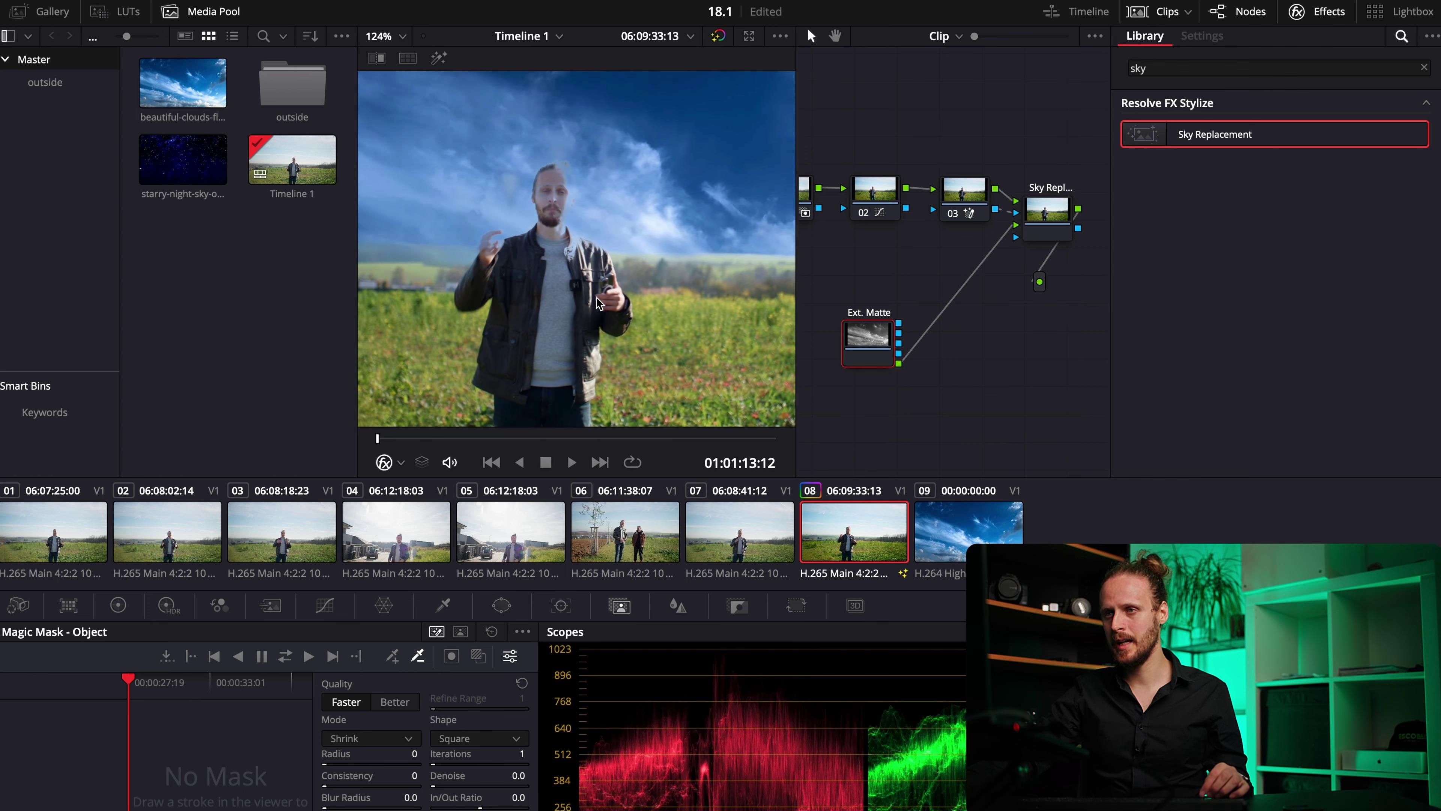
pyautogui.scroll(-5, 598, 304)
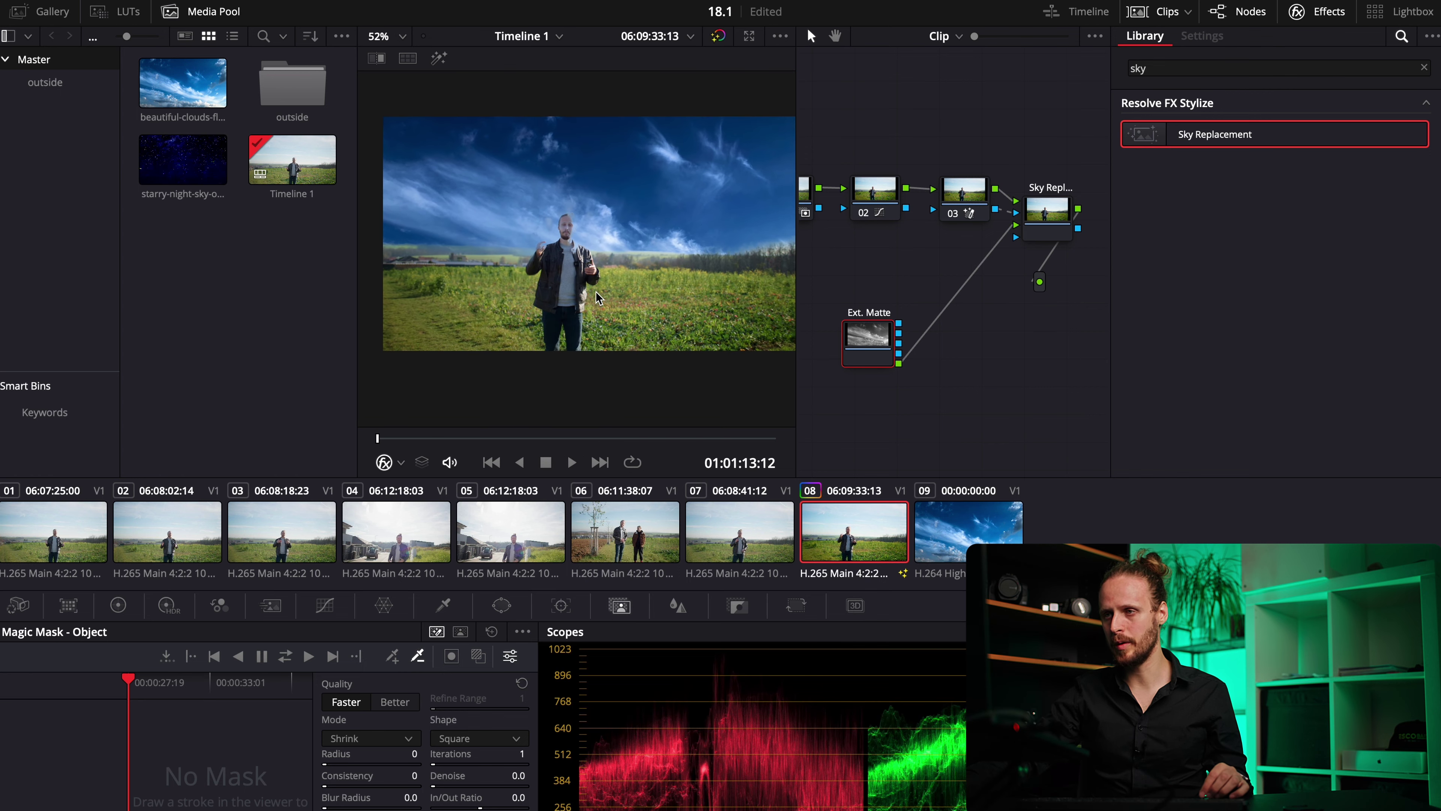
pyautogui.click(1047, 216)
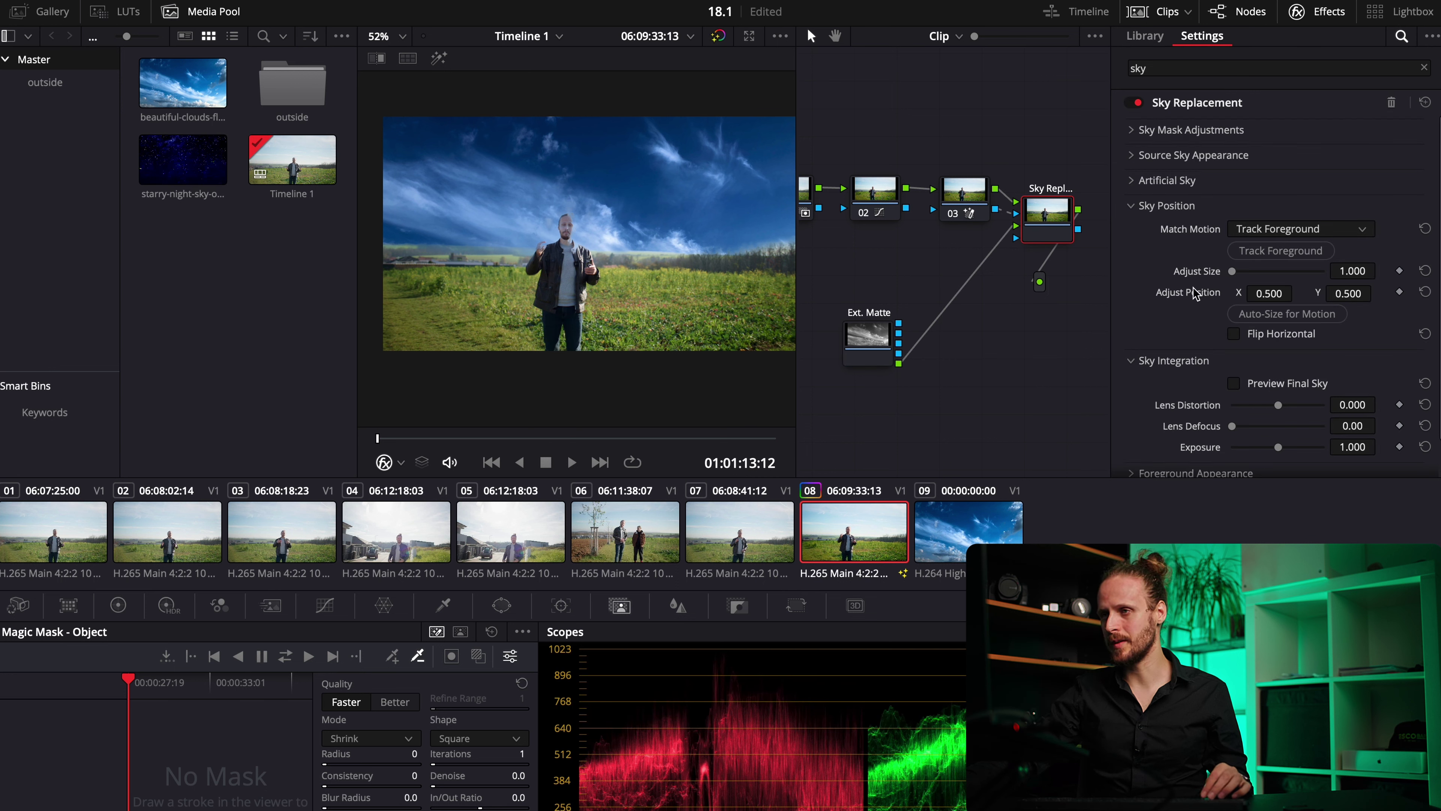
# Step: Enable Adjust Foreground with Globally Applied auto adaptation and an Adaptation Amount of 0.073
pyautogui.scroll(-1, 1227, 327)
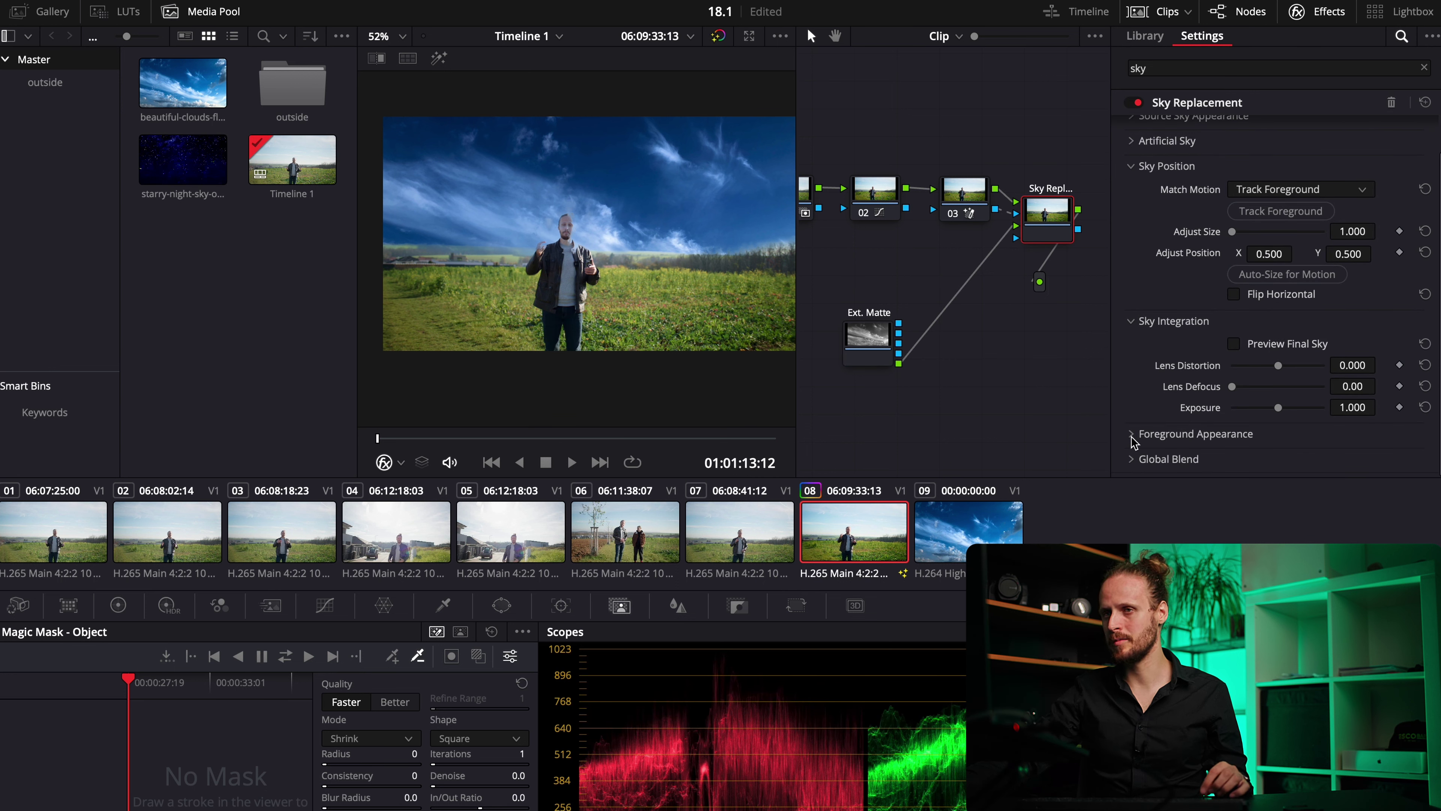
pyautogui.click(1206, 436)
pyautogui.scroll(-4, 1206, 436)
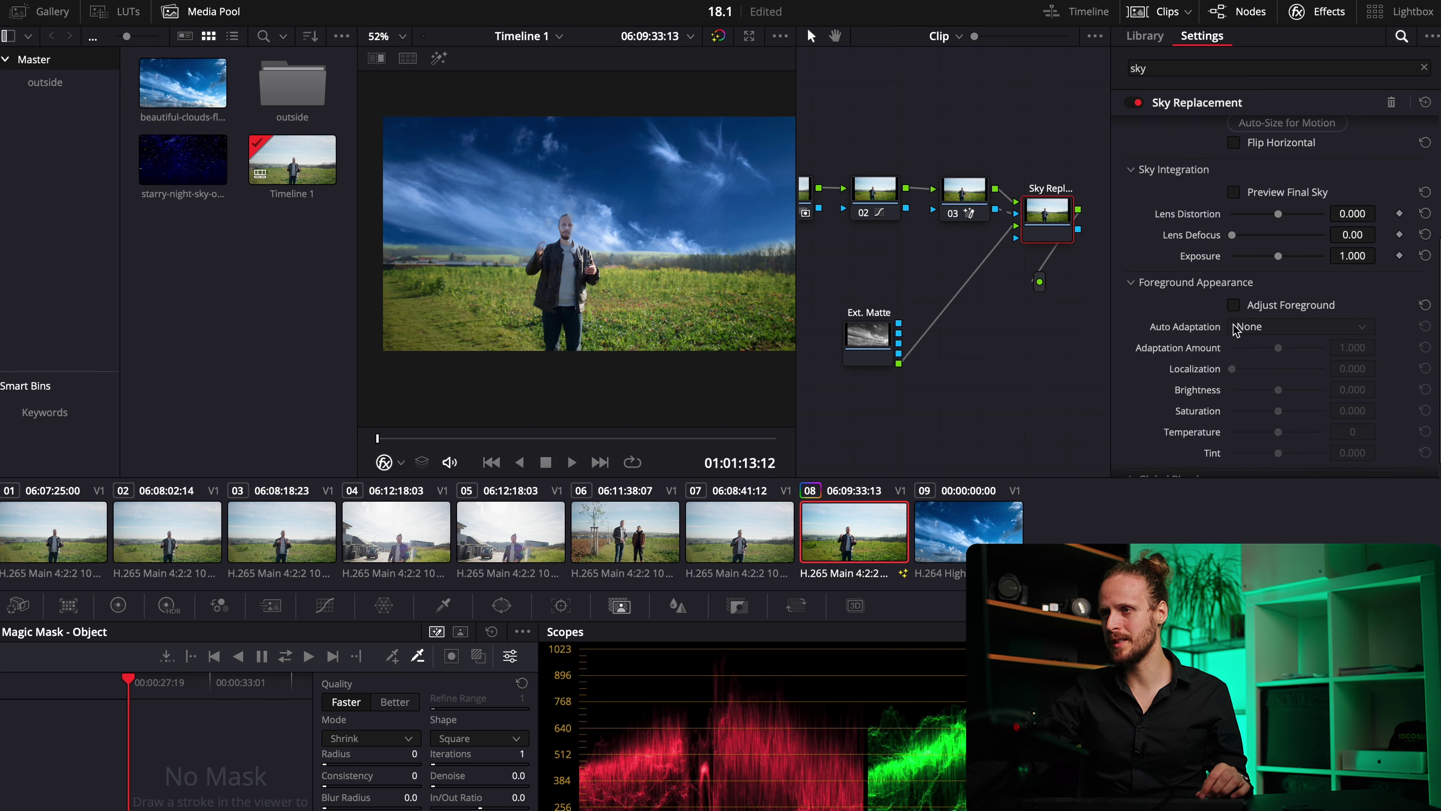
pyautogui.click(1235, 306)
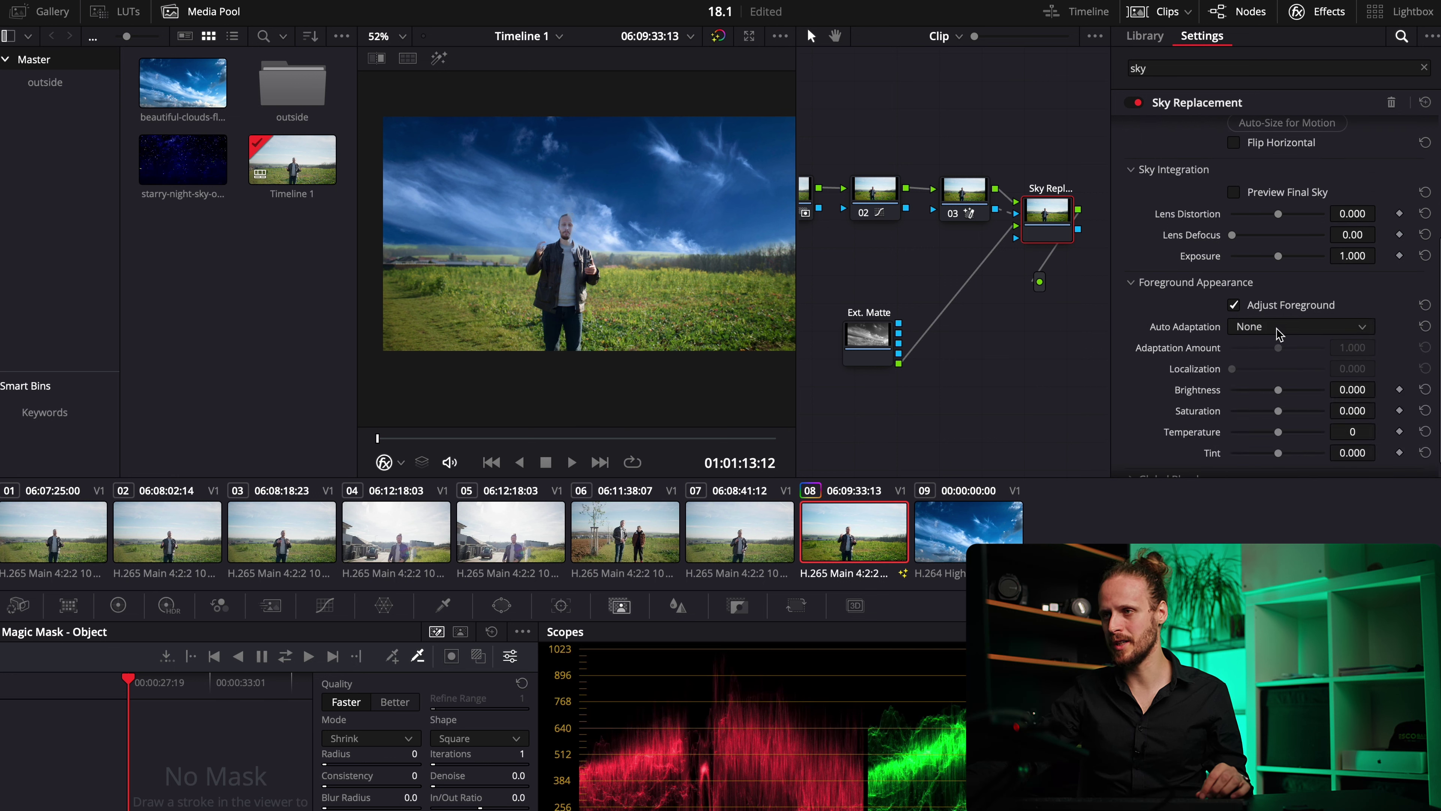
pyautogui.click(1283, 332)
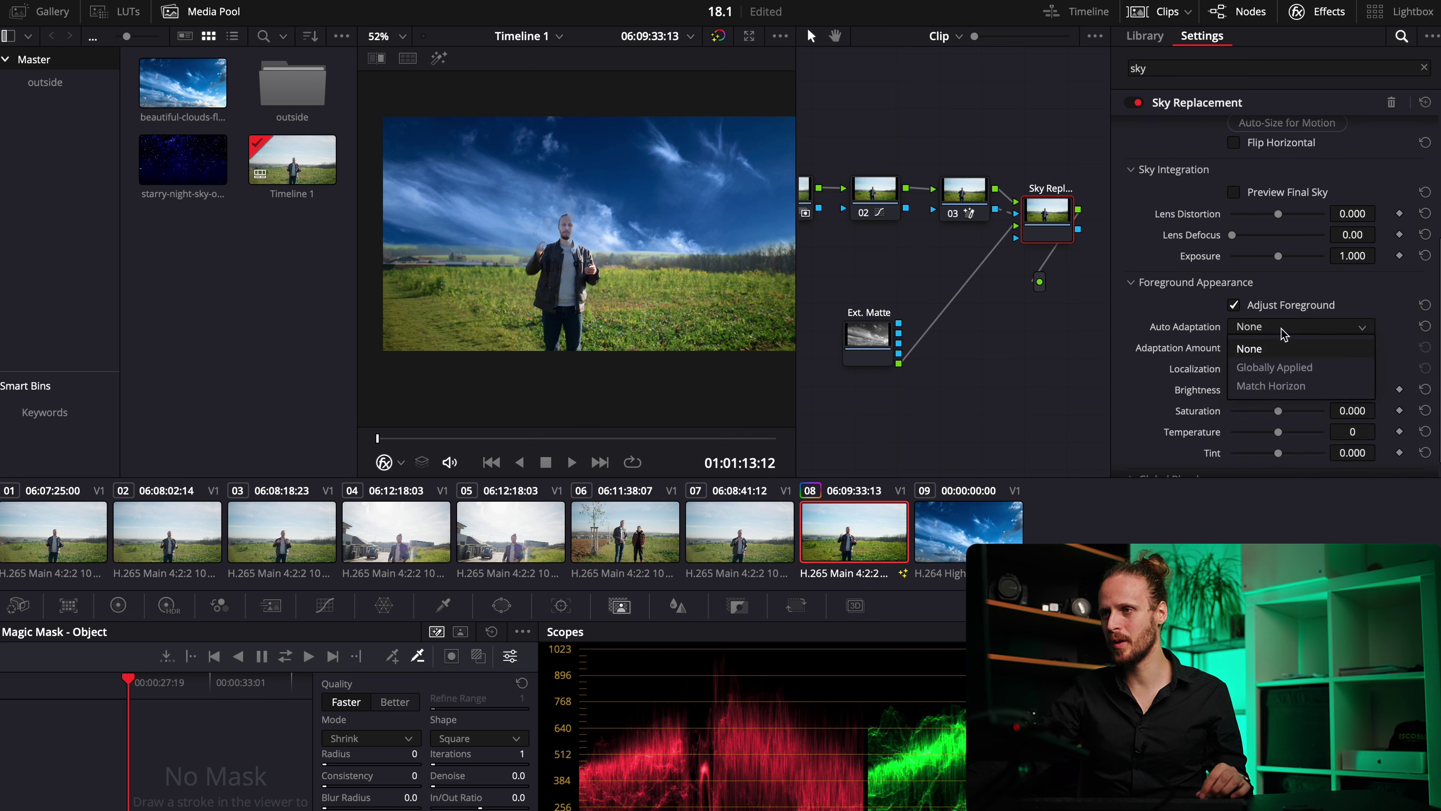
pyautogui.click(1274, 368)
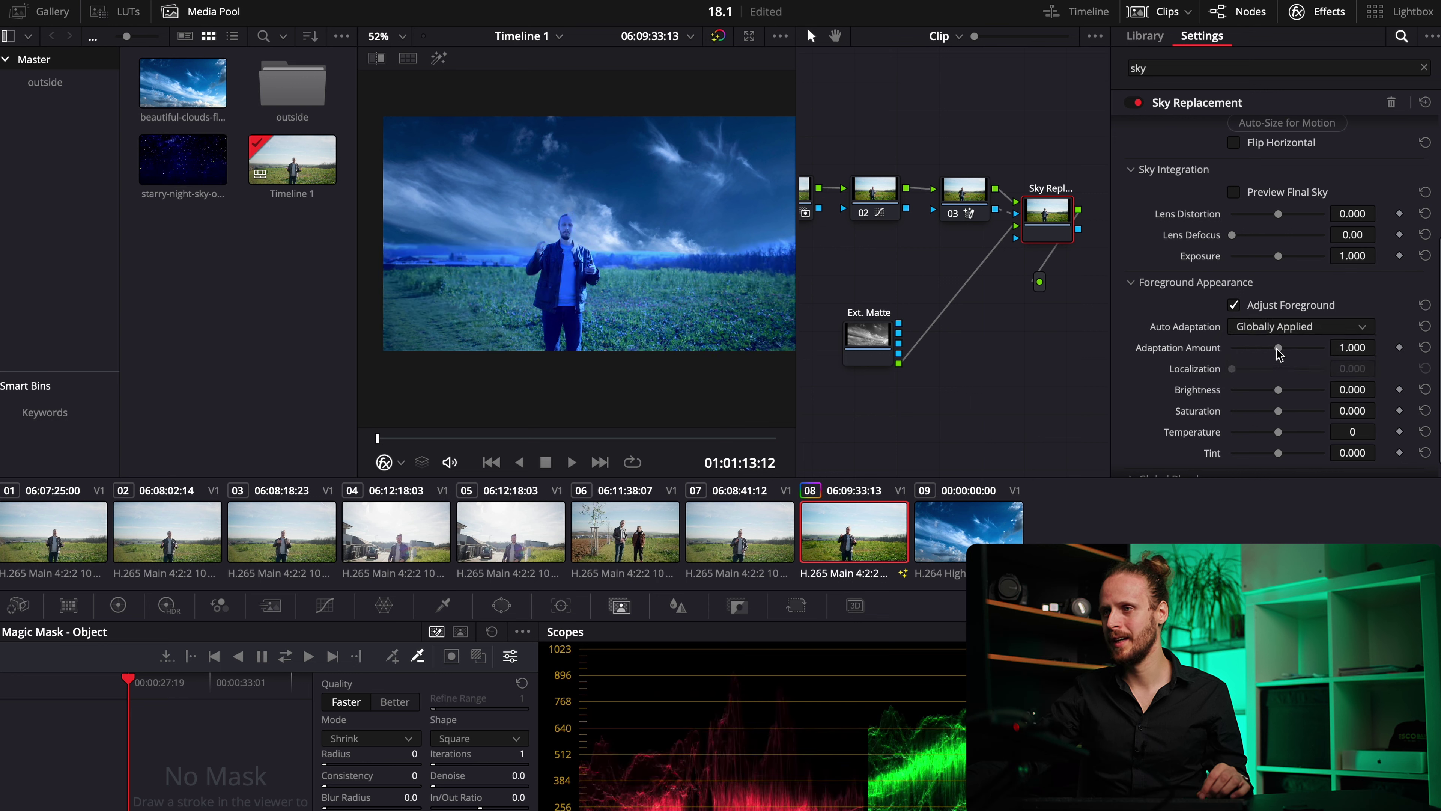
pyautogui.moveTo(1276, 350); pyautogui.dragTo(1236, 364)
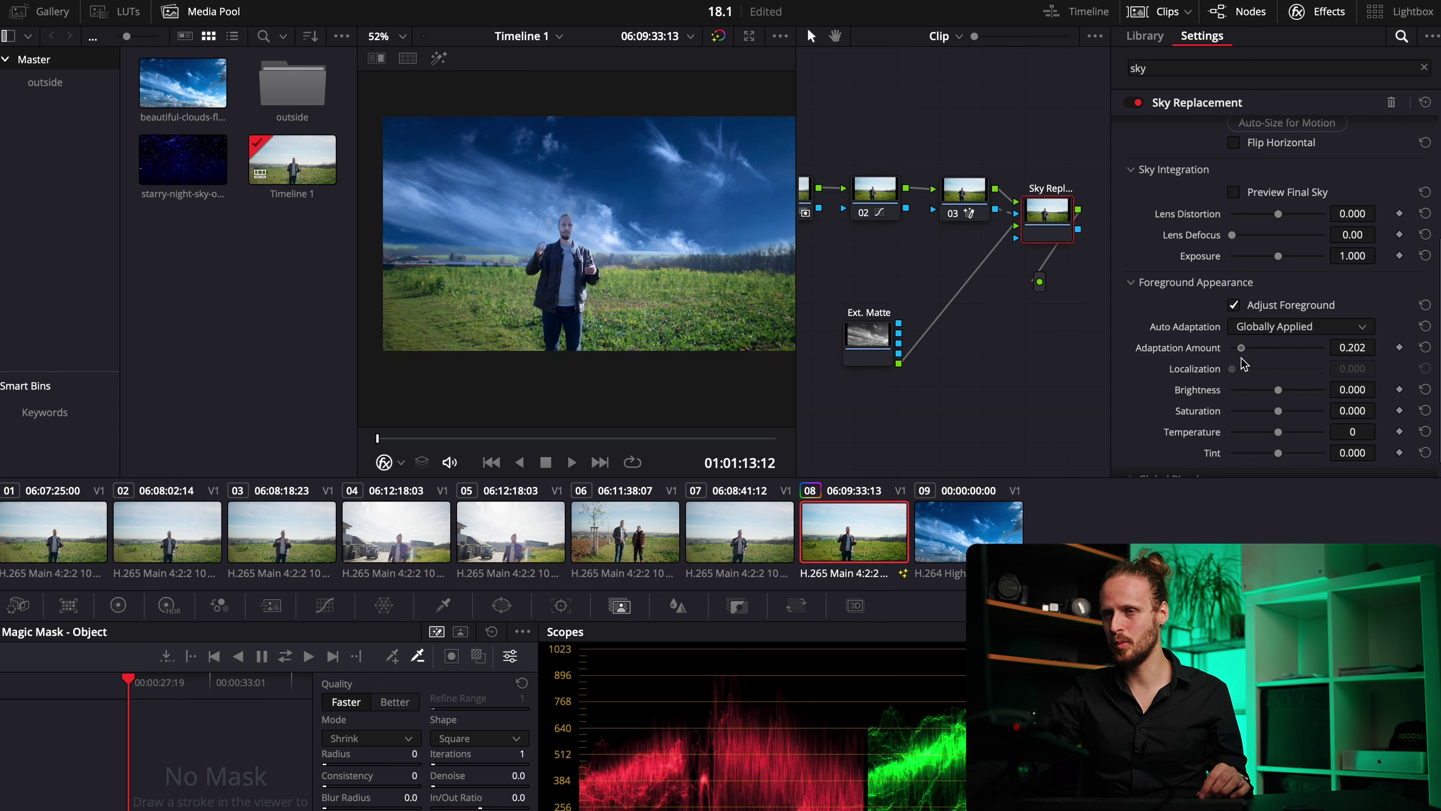
pyautogui.scroll(-1, 1189, 404)
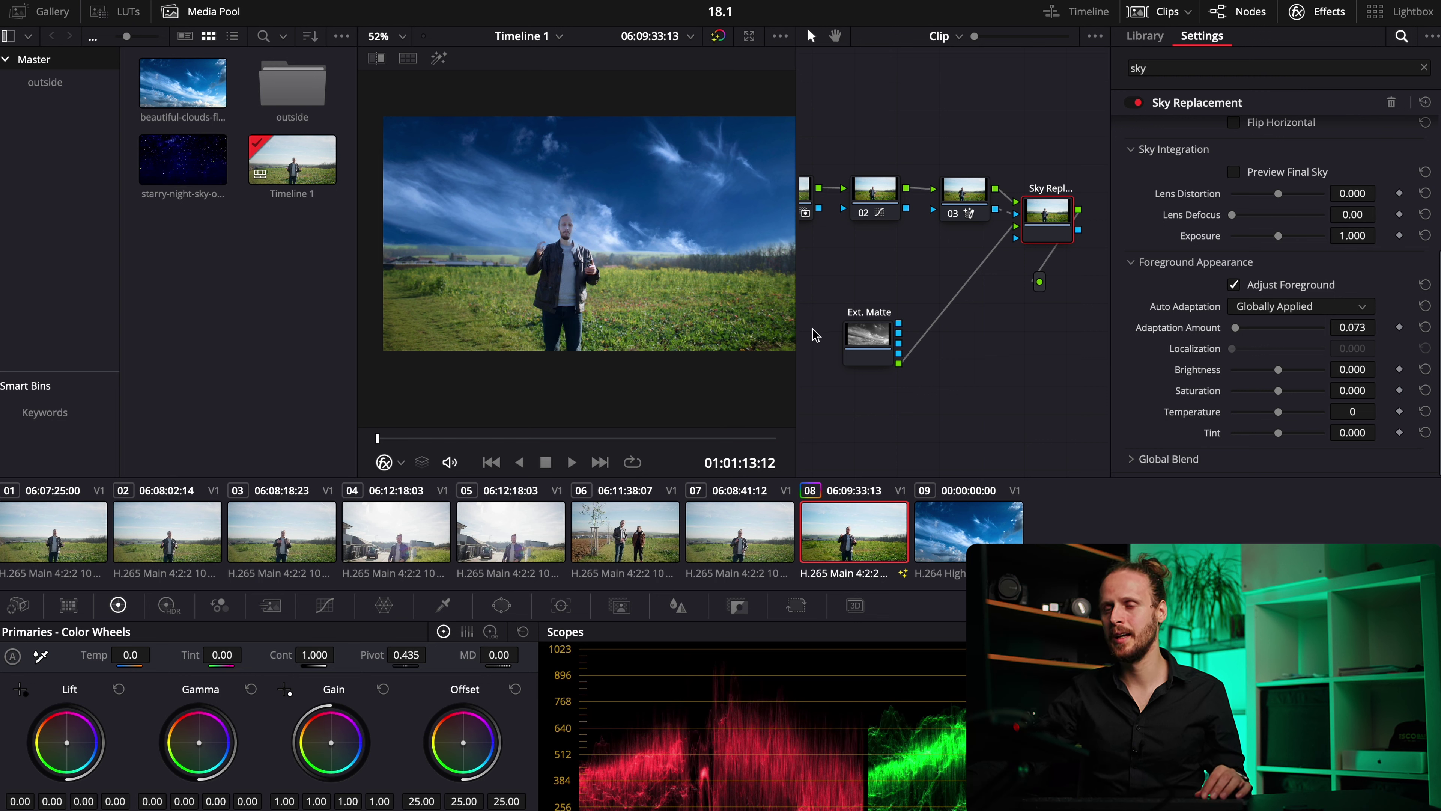
# Step: Make the replacement sky track the foreground motion, then scrub ahead to check the tracking
pyautogui.scroll(4, 1284, 310)
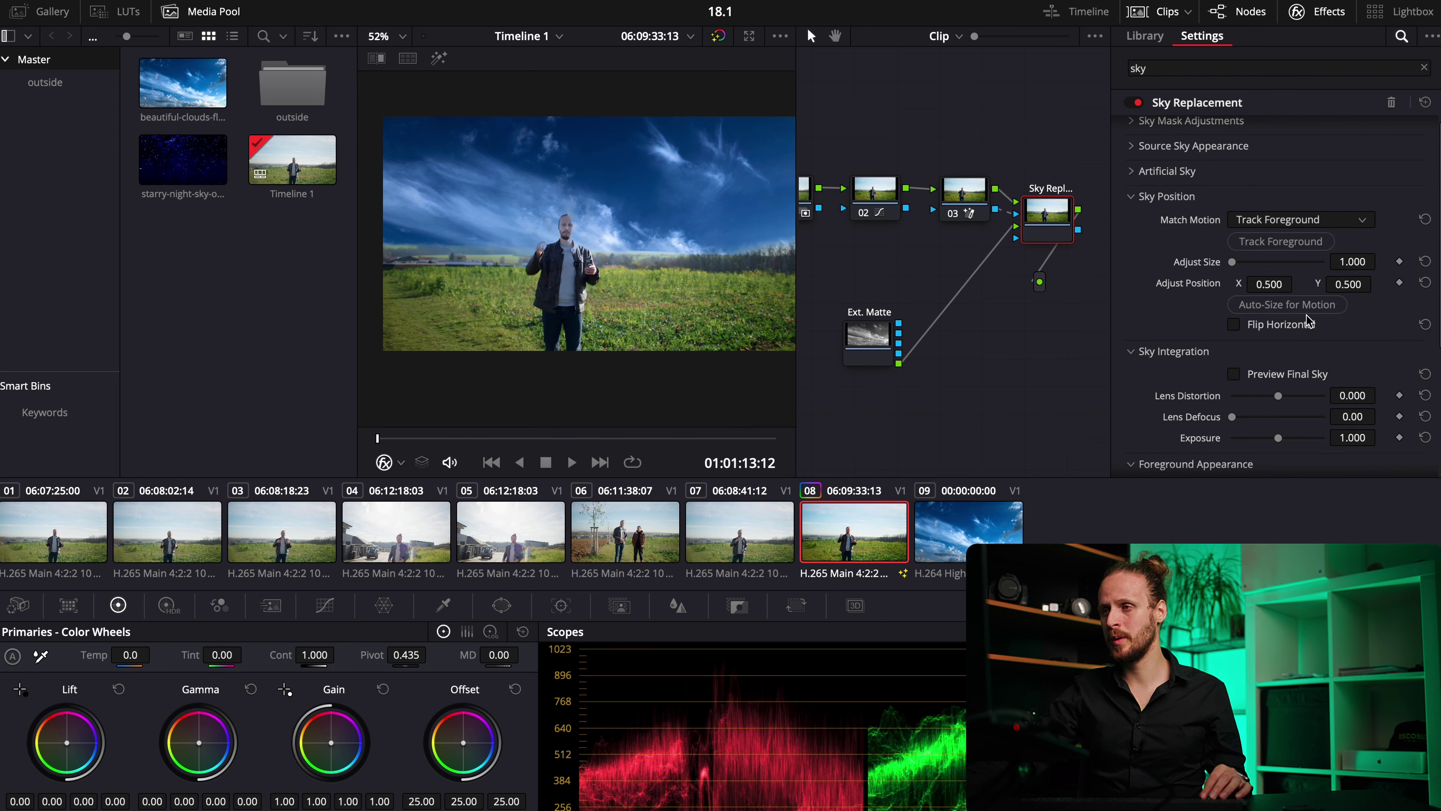
pyautogui.click(1276, 242)
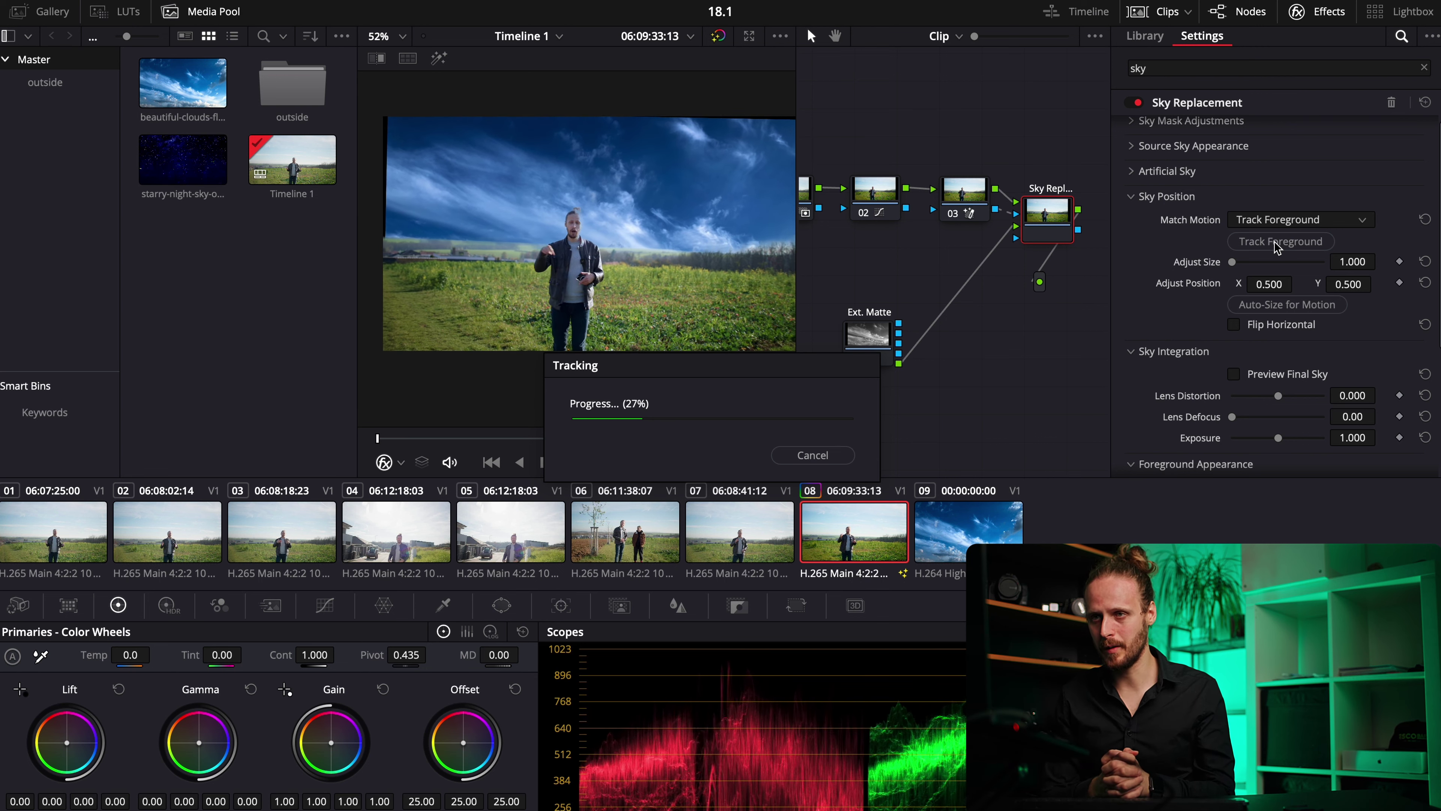
pyautogui.click(813, 455)
pyautogui.moveTo(379, 438); pyautogui.dragTo(632, 438)
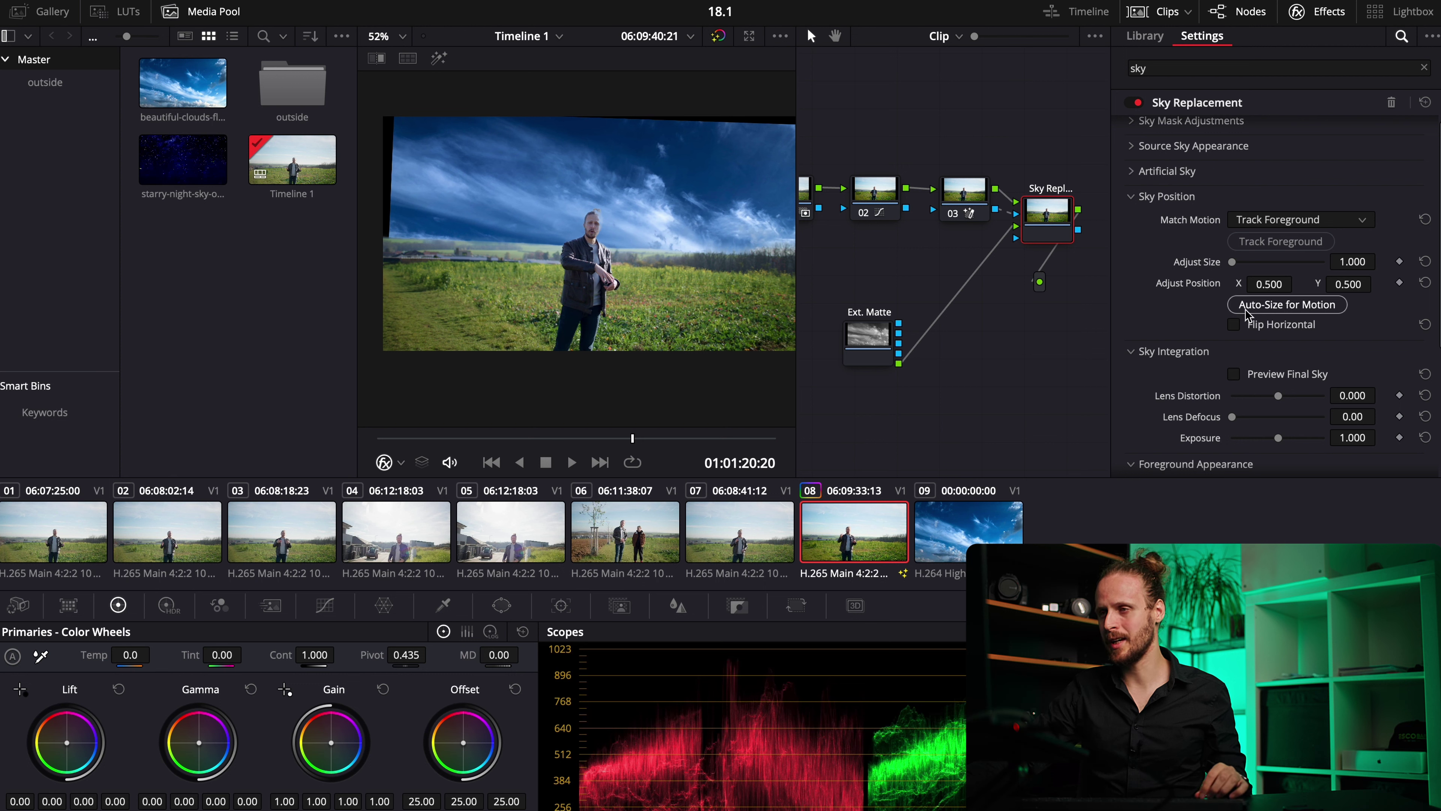
# Step: Auto-size the sky for motion to 1.078 and play the clip from the start to review
pyautogui.click(1287, 305)
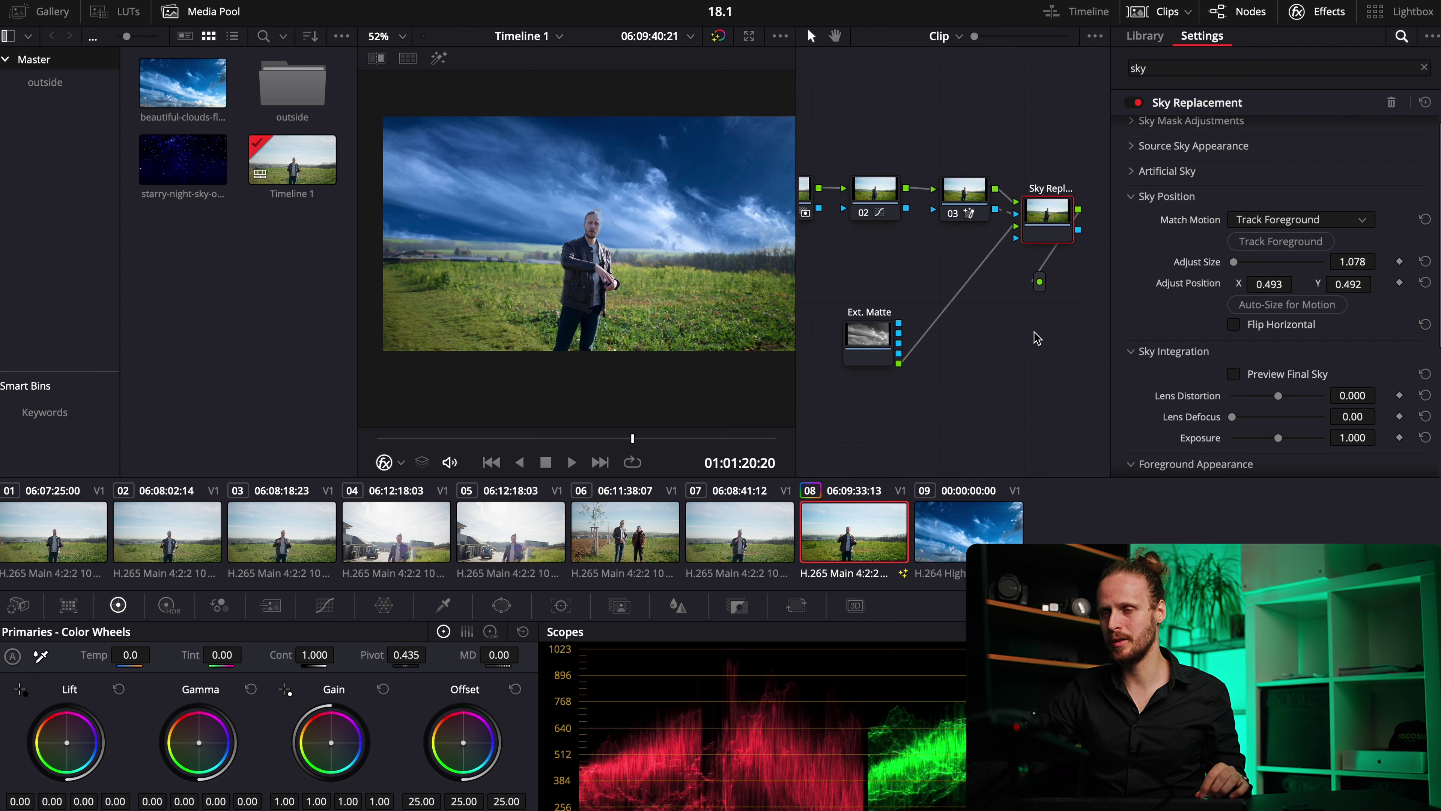
pyautogui.moveTo(421, 447); pyautogui.dragTo(397, 440)
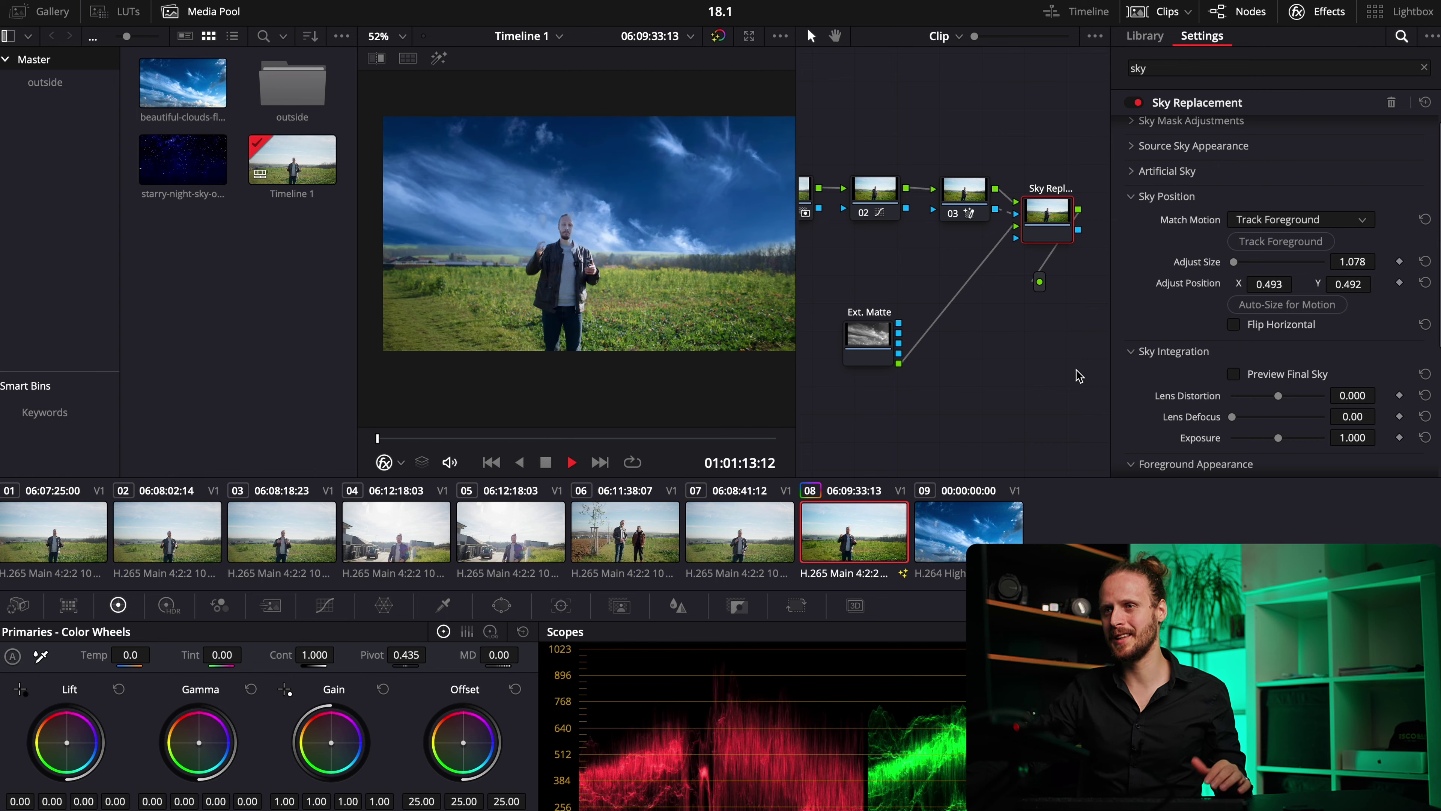
pyautogui.press('space')
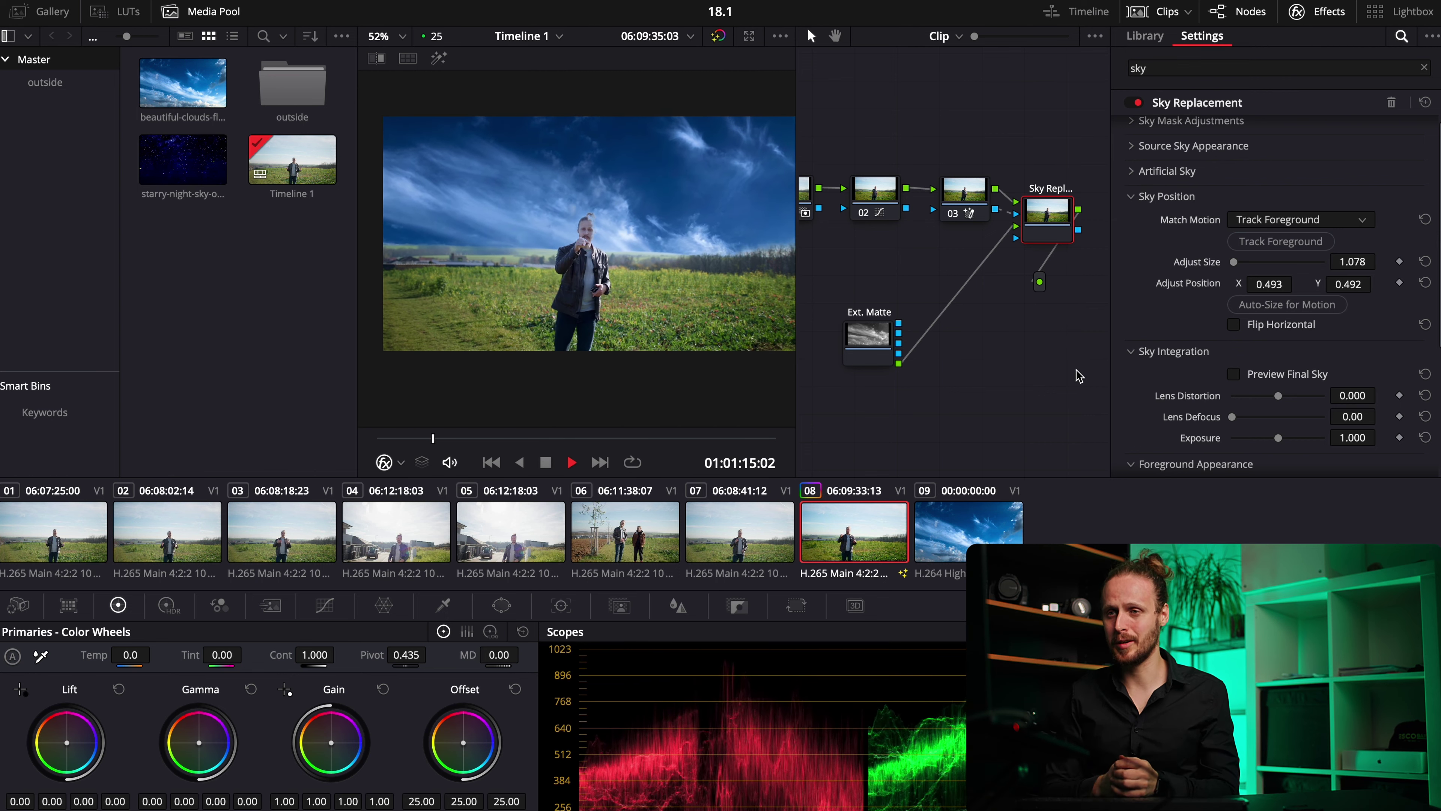